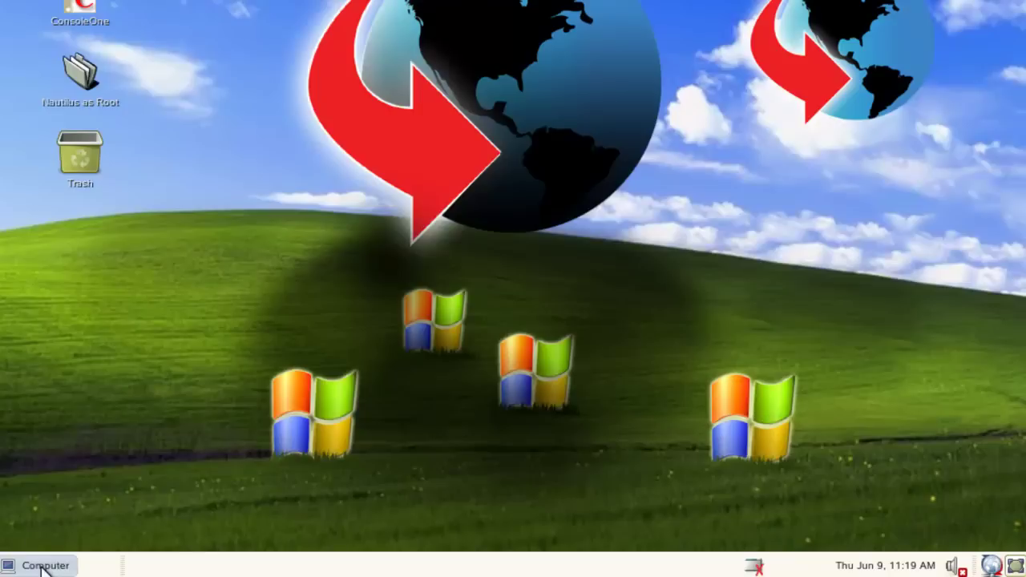
Authenticate as root in YaST Administrator Settings and launch Network Services > Samba Server
left_click(42, 570)
left_click(266, 289)
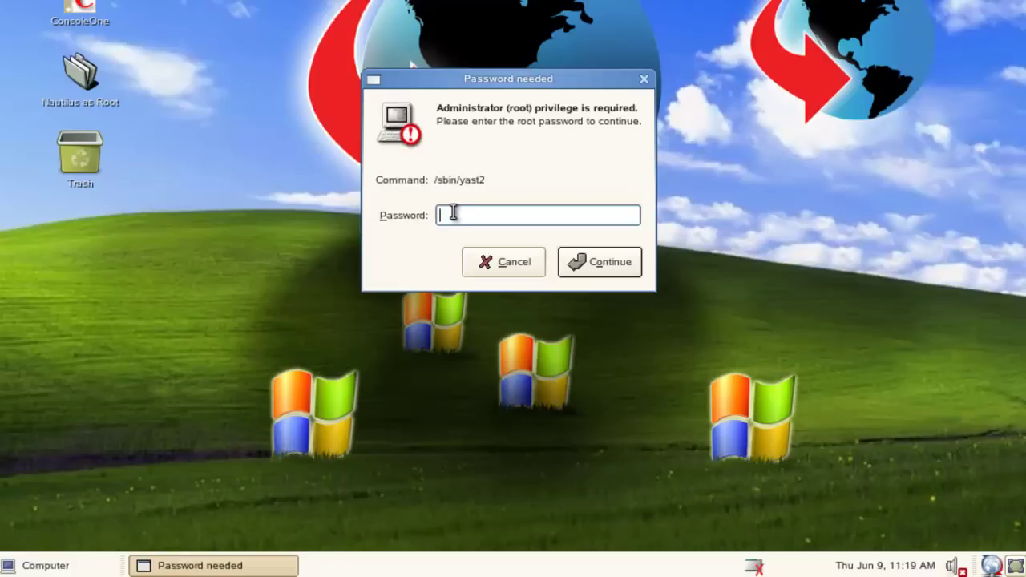
type("•••••••••")
key("Return")
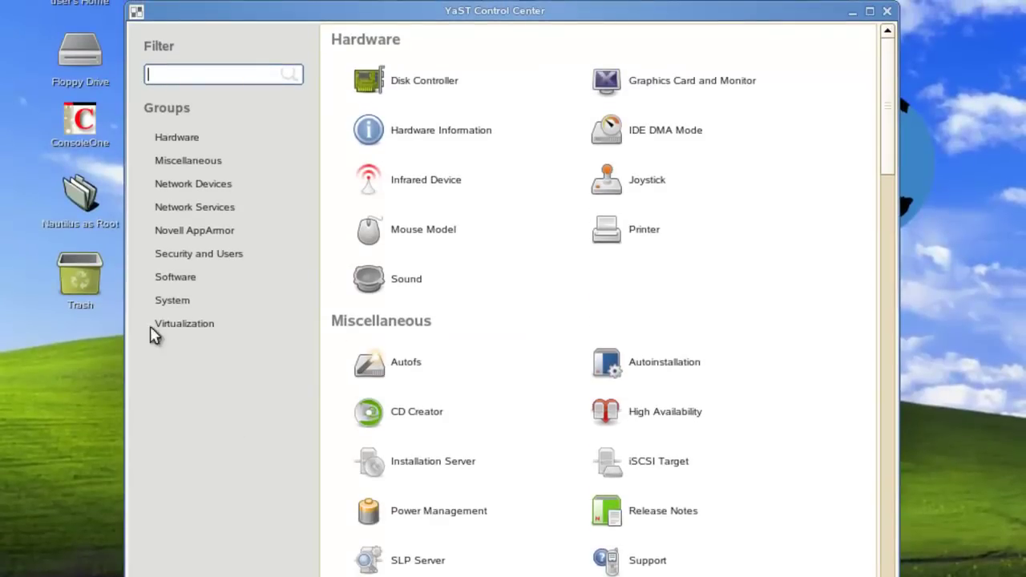
left_click(177, 214)
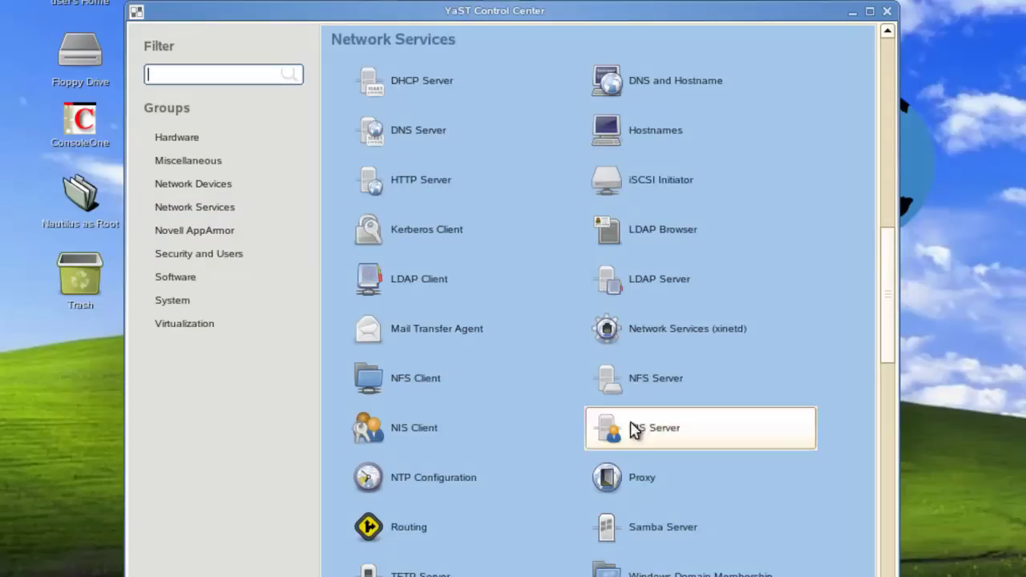
left_click(653, 542)
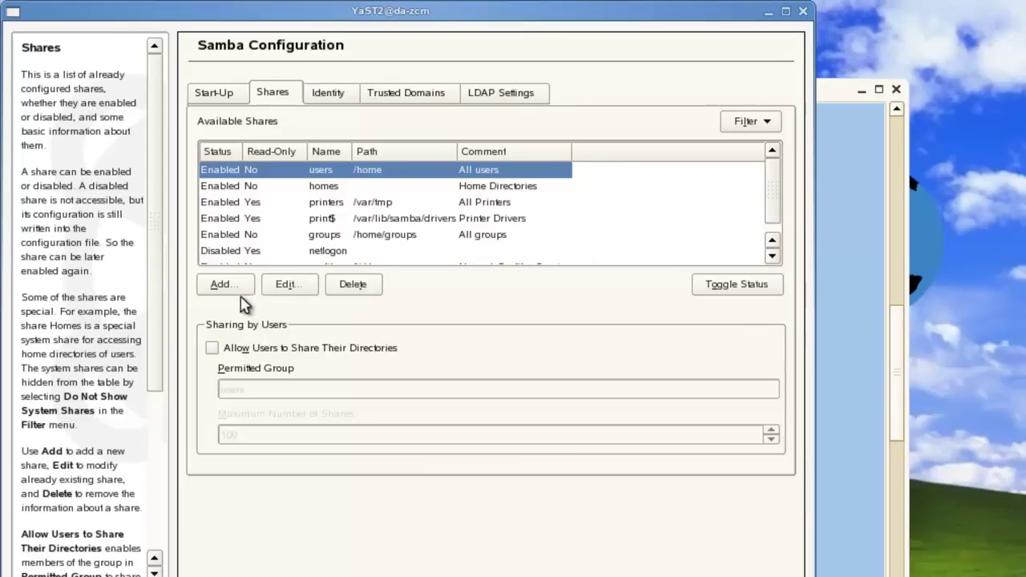
Add a share named gwclient with path /mail/software/client/windows/win32
left_click(239, 292)
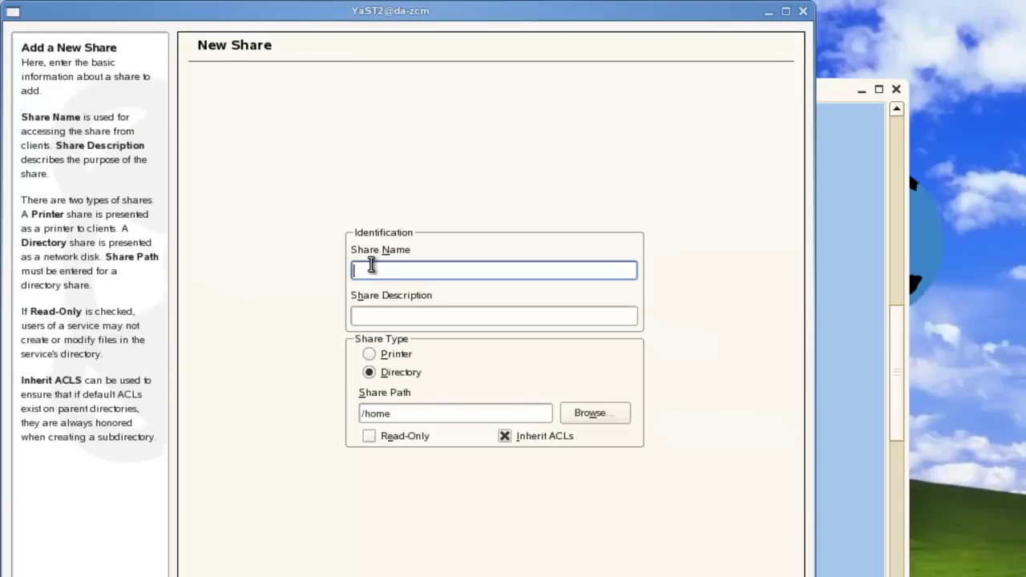
type("gwclient")
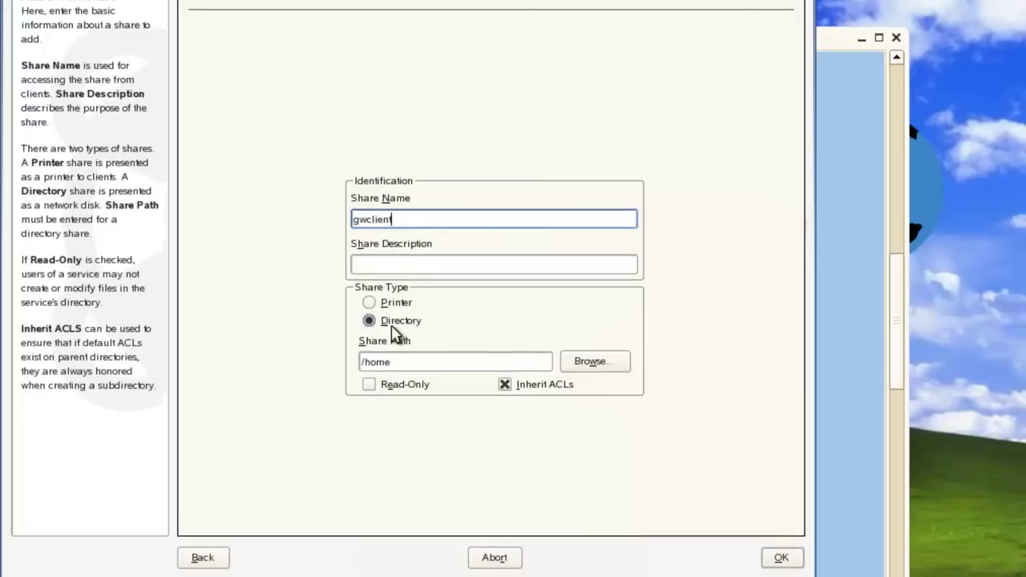
left_click(593, 361)
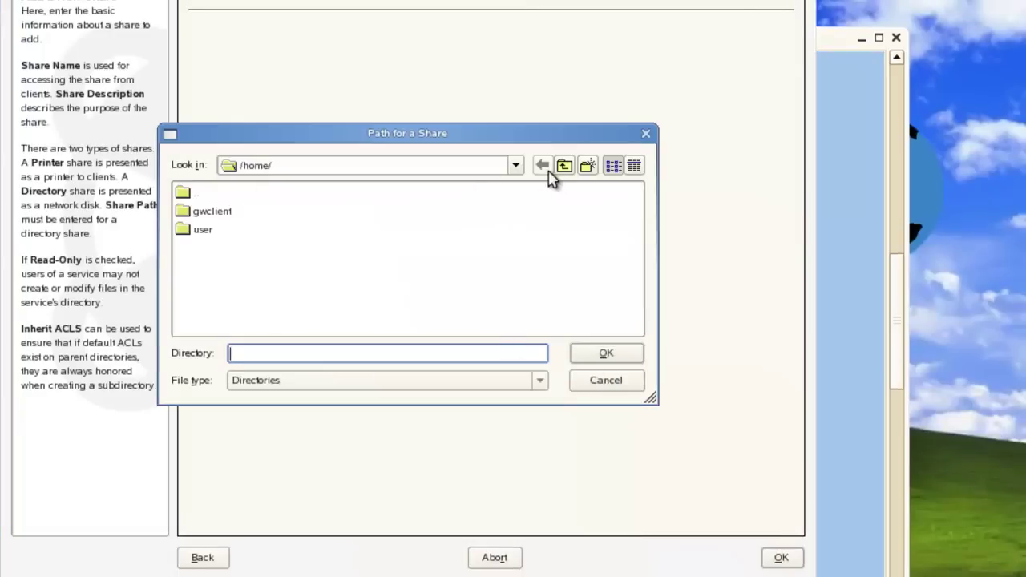
left_click(562, 167)
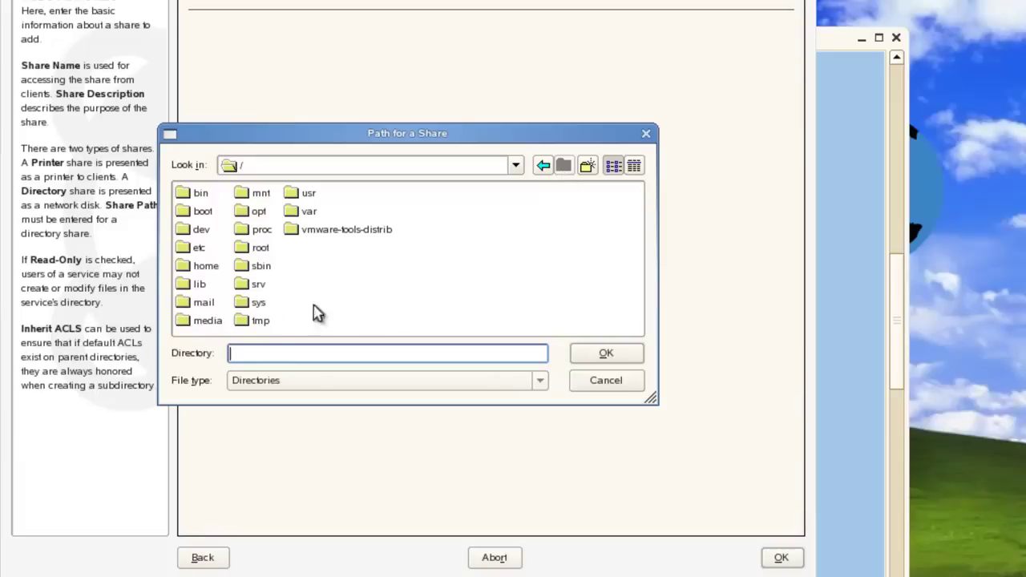
double_click(183, 311)
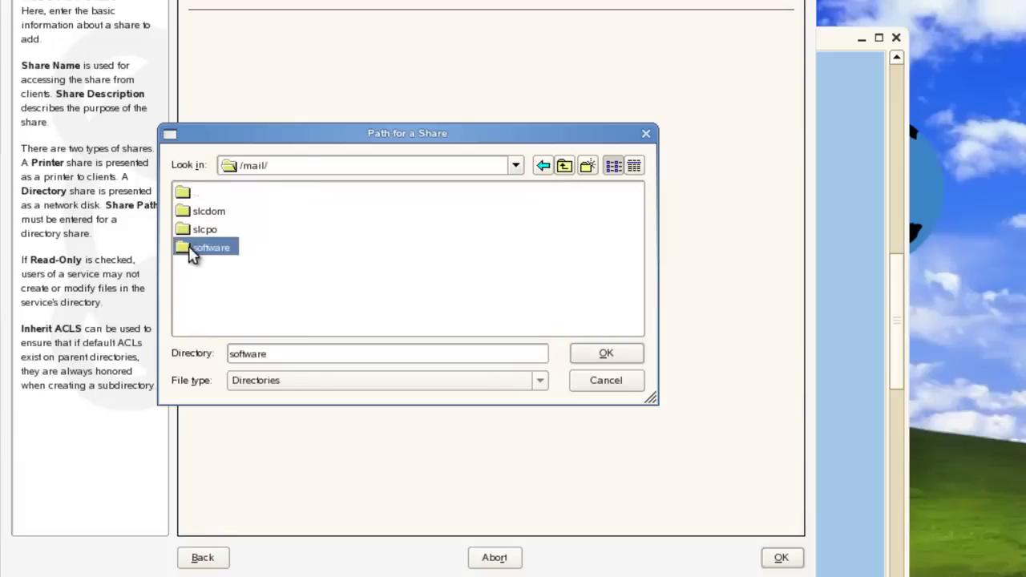
double_click(195, 249)
double_click(187, 248)
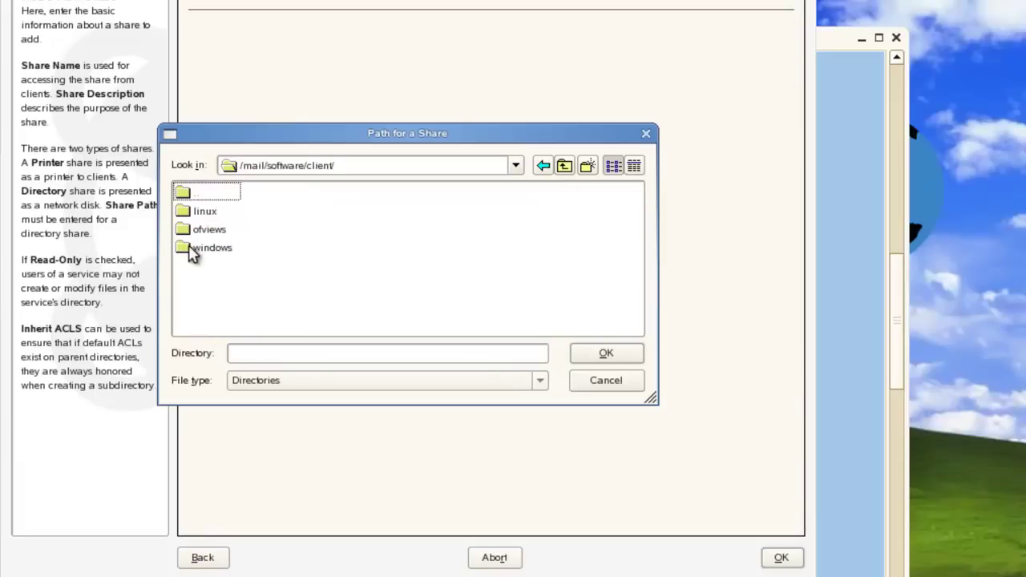
left_click(192, 248)
double_click(192, 249)
left_click(192, 246)
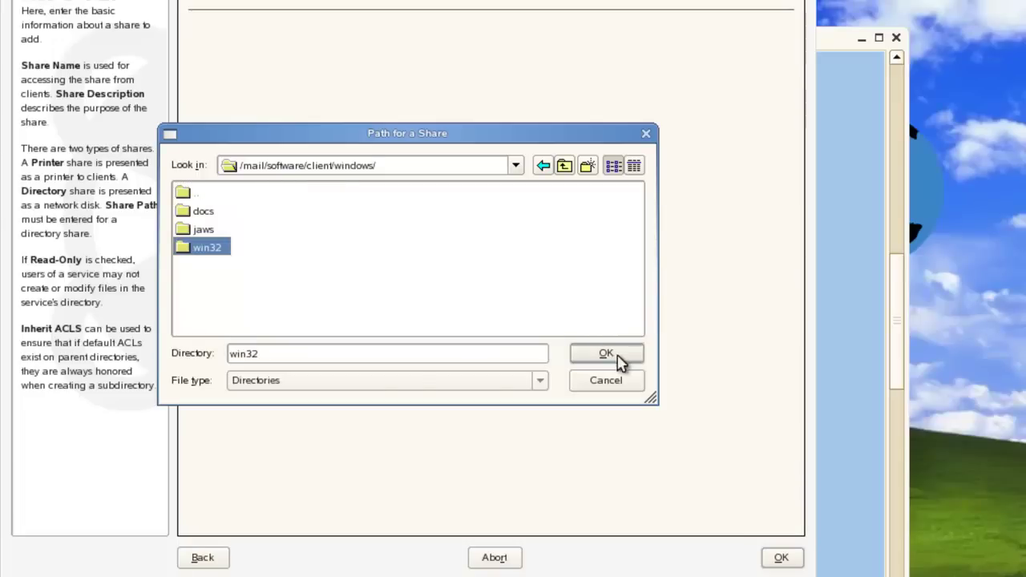
left_click(616, 357)
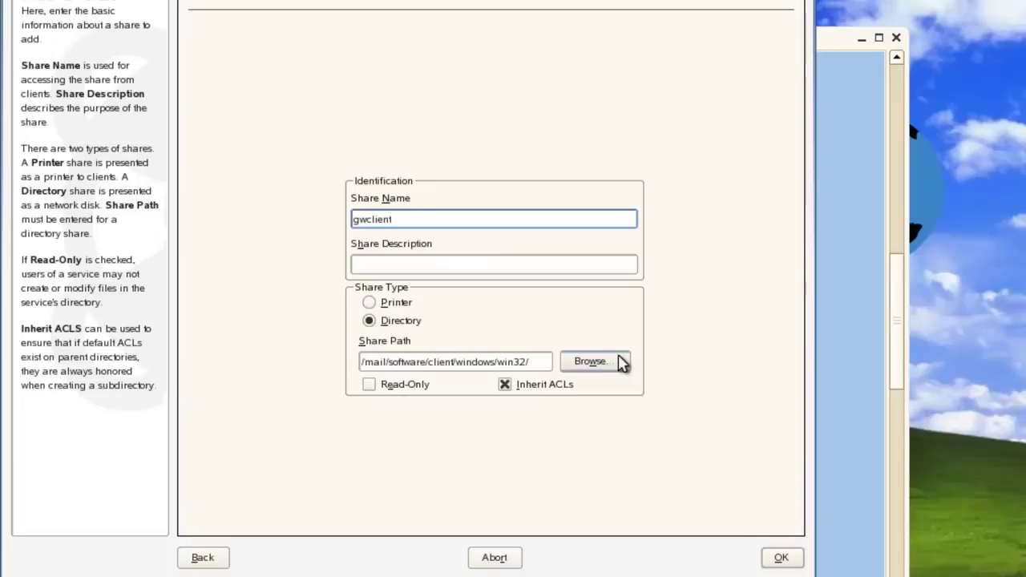
Describe the share as 'Share for GW client Installs', make it read-only, and save
left_click(462, 259)
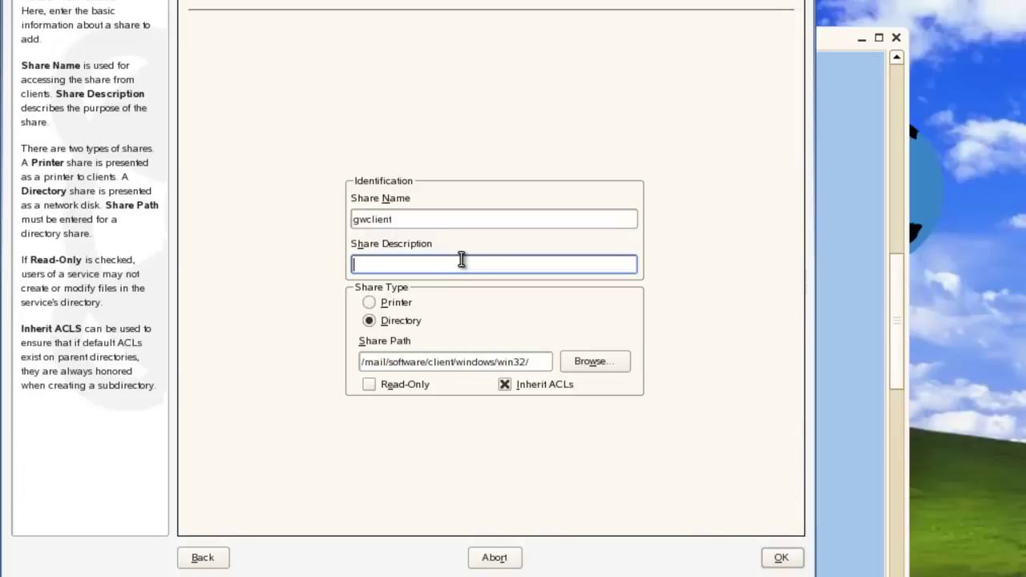
type("Share for GW clie")
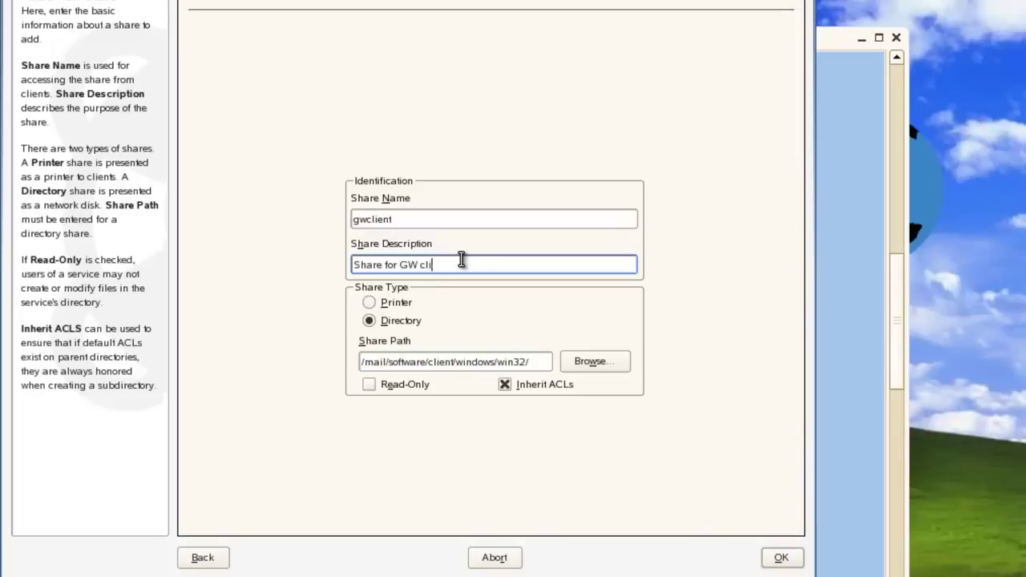
type("nt Installs")
left_click(369, 384)
left_click(780, 558)
left_click(778, 561)
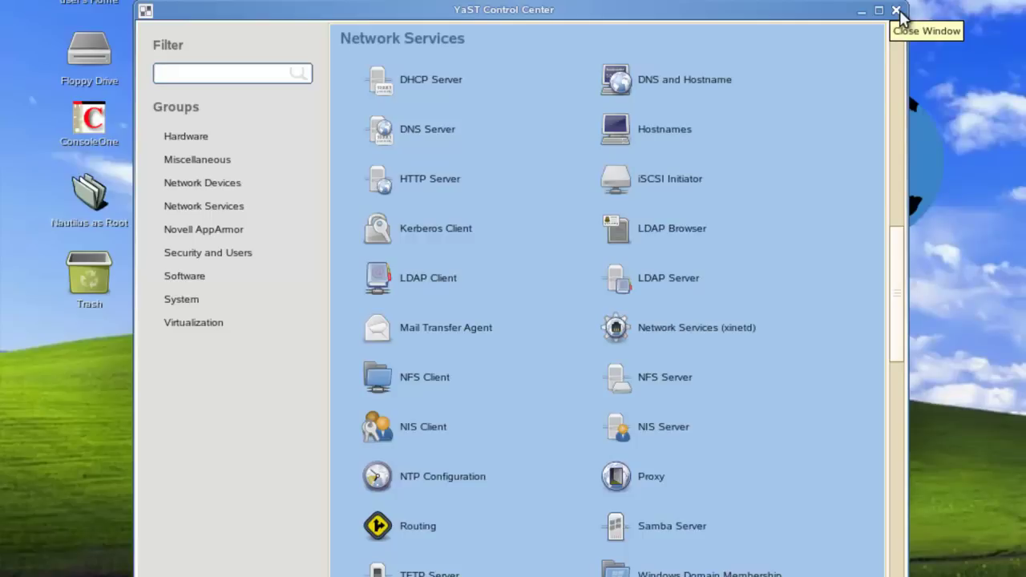
Close YaST, open a terminal from the desktop, and become root with su -
left_click(897, 11)
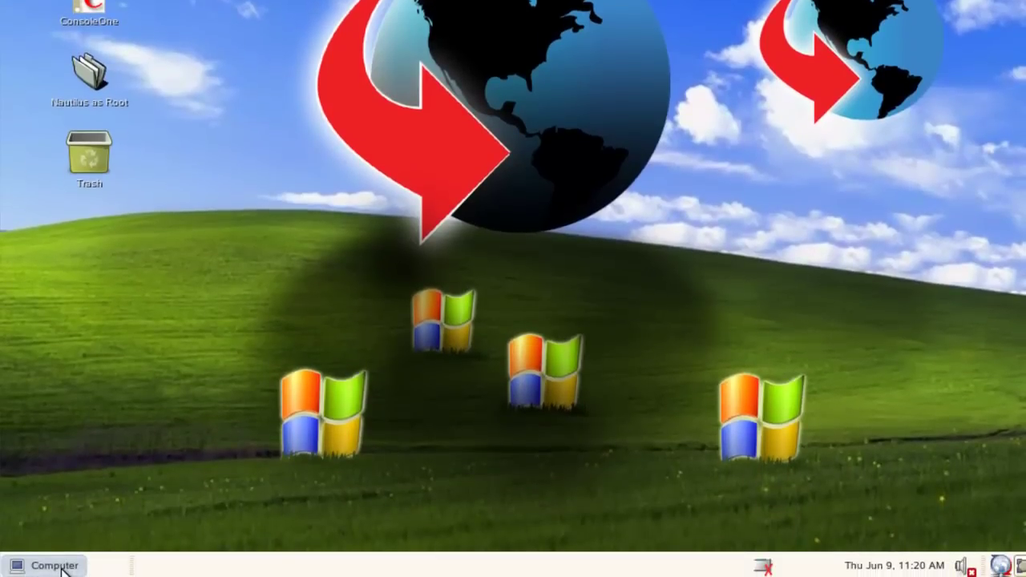
right_click(117, 468)
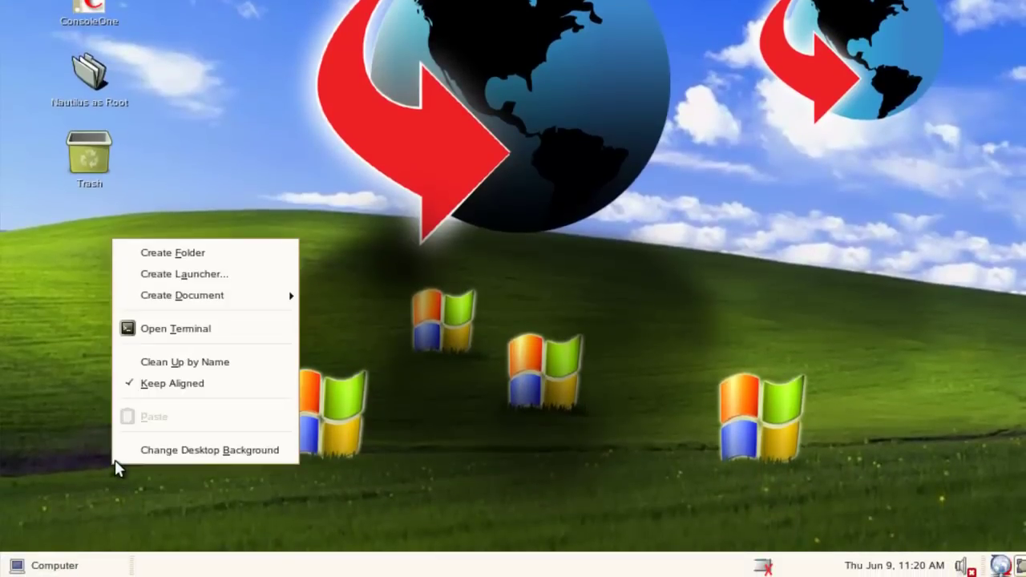
left_click(165, 330)
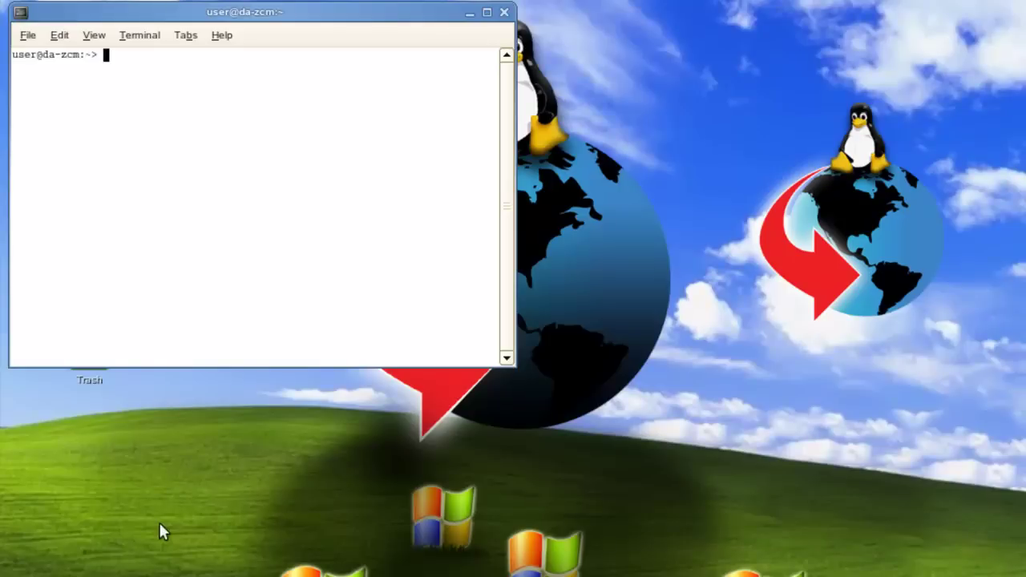
type("su -")
key("Return")
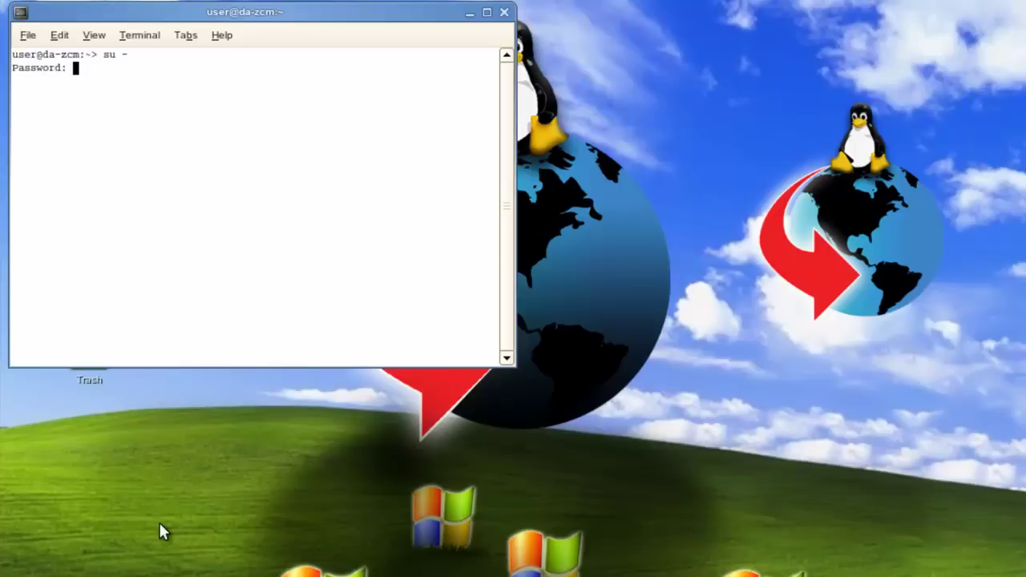
key("Return")
Add gwclient as a Samba user with smbpasswd -a, entering its password twice
type("sm")
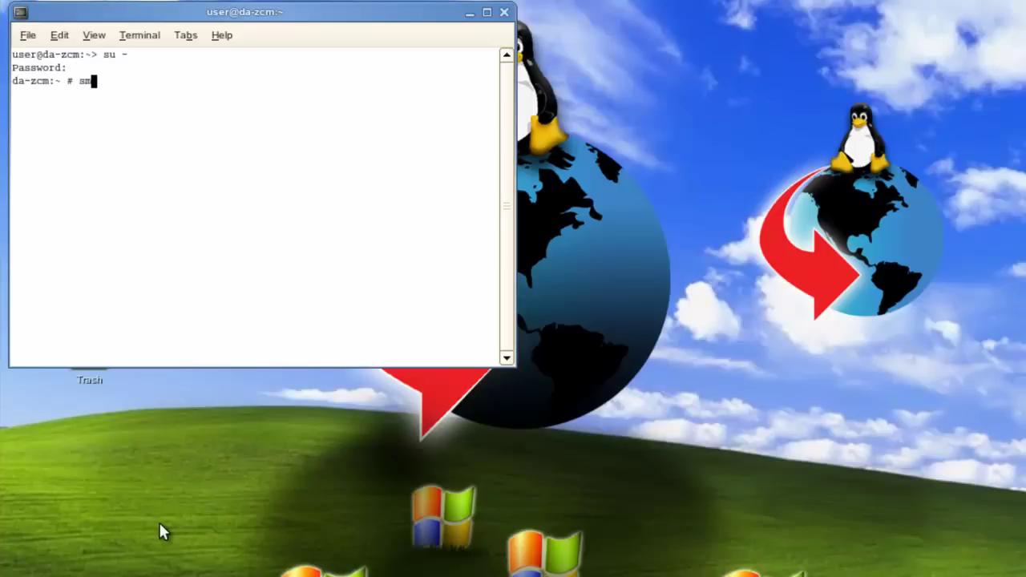
type("bpasswd -a gw")
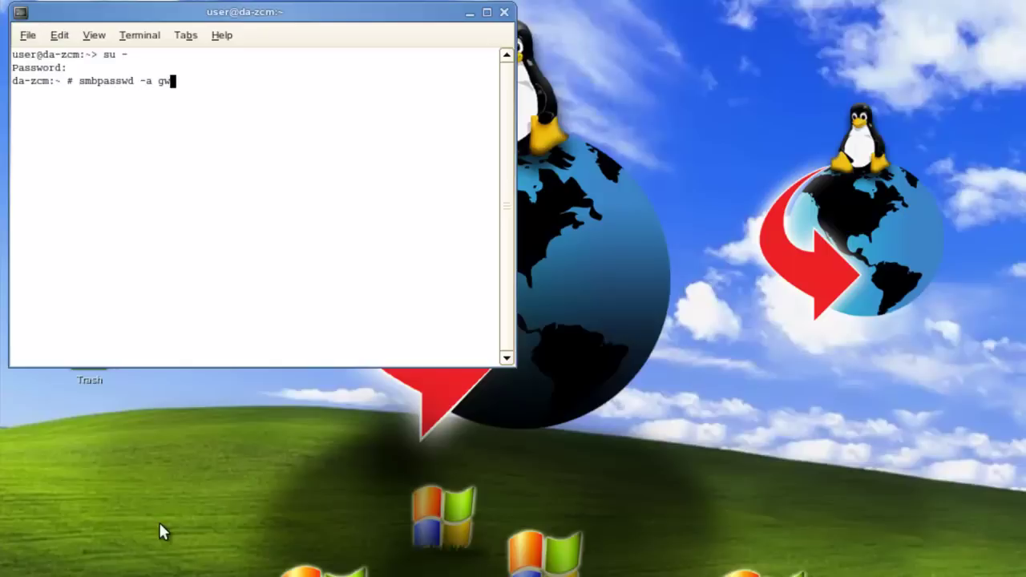
type("client")
key("Return")
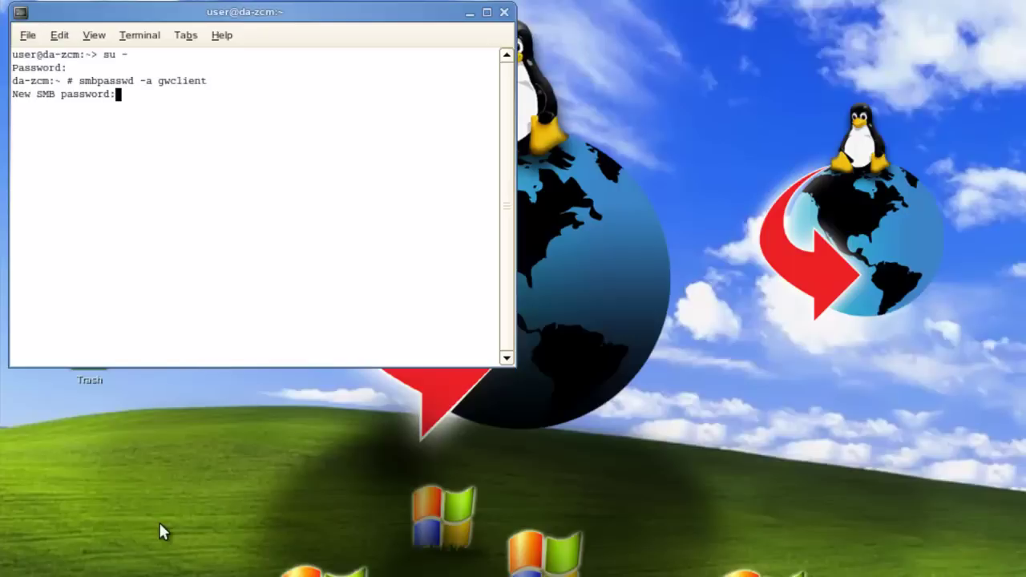
key("Return")
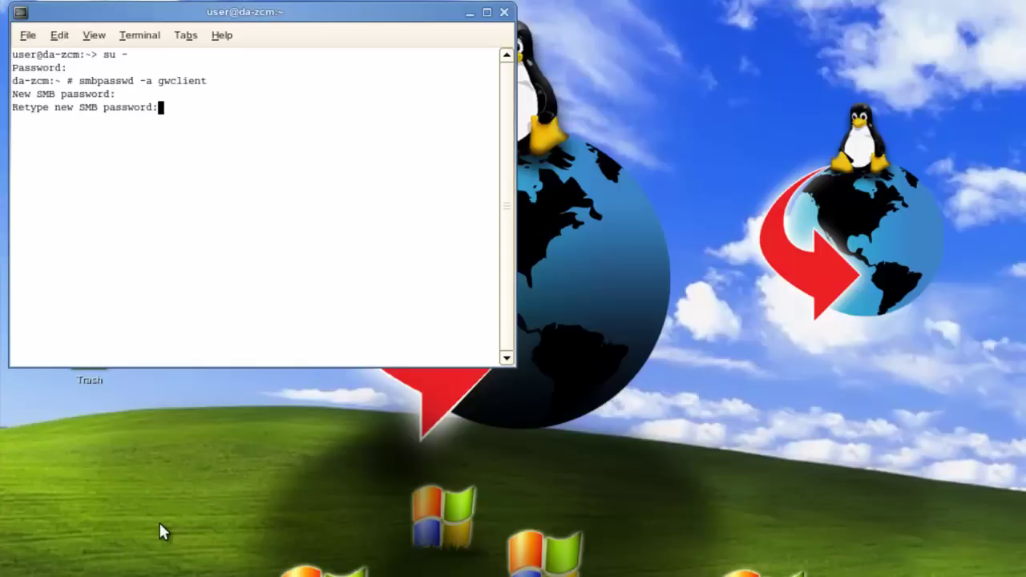
key("Return")
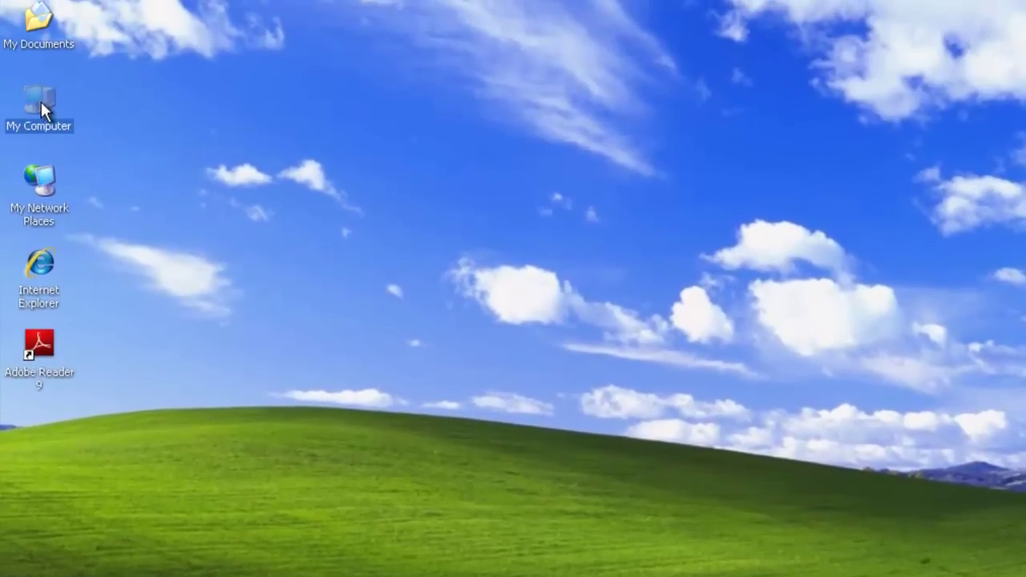
Map drive G: to \\da-zcm\gwclient without reconnecting at logon
double_click(41, 104)
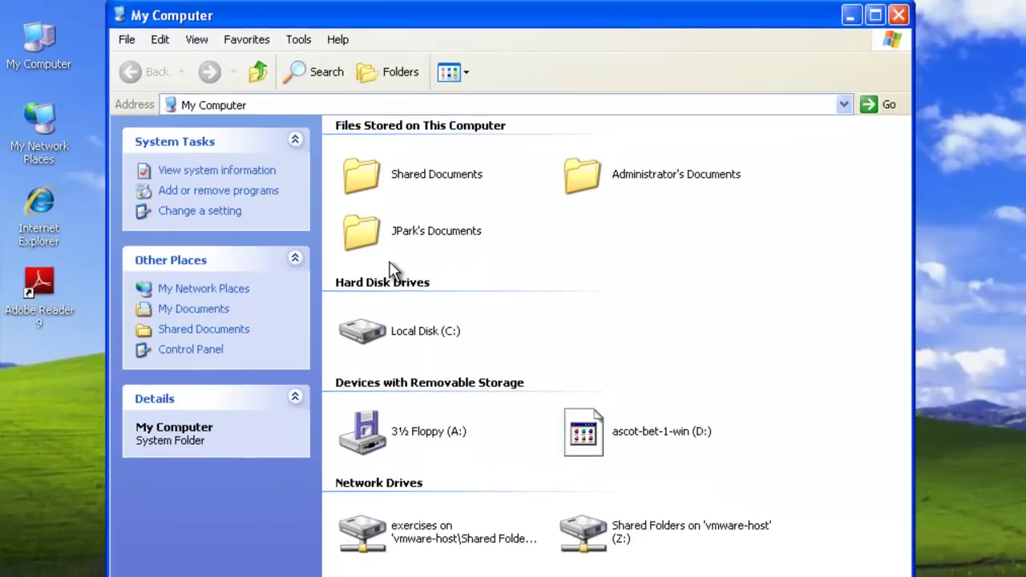
left_click(303, 41)
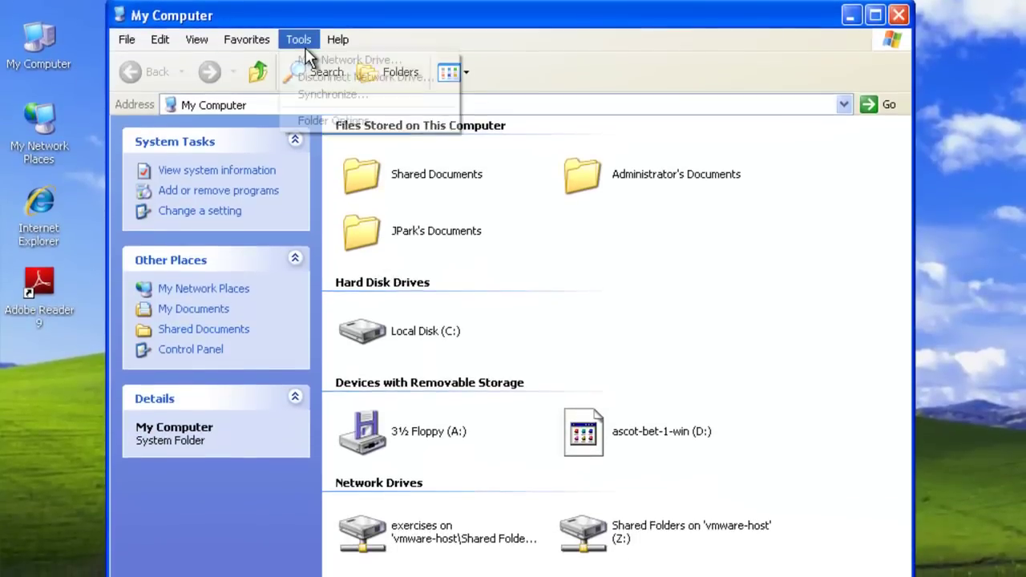
left_click(307, 59)
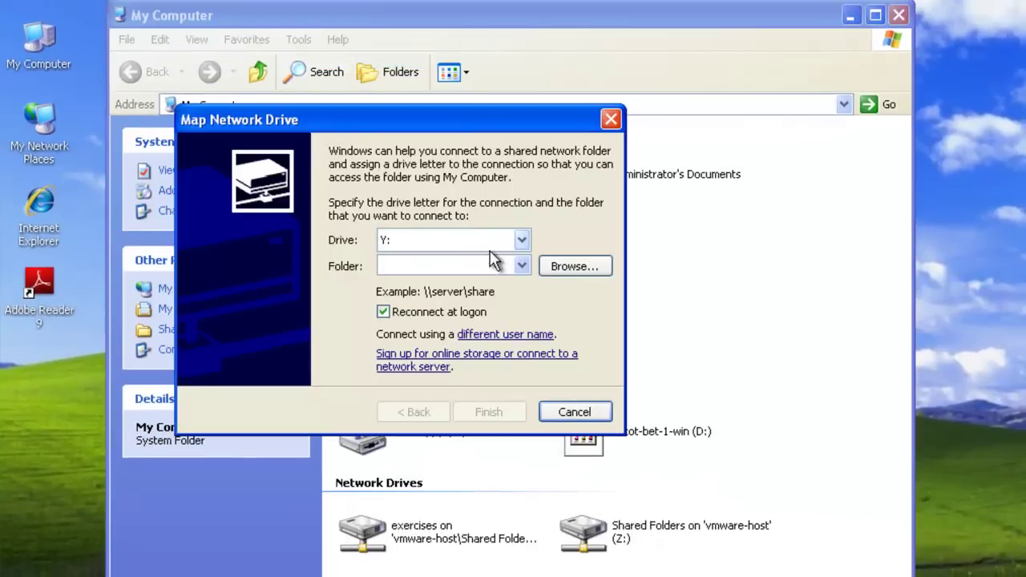
left_click(522, 239)
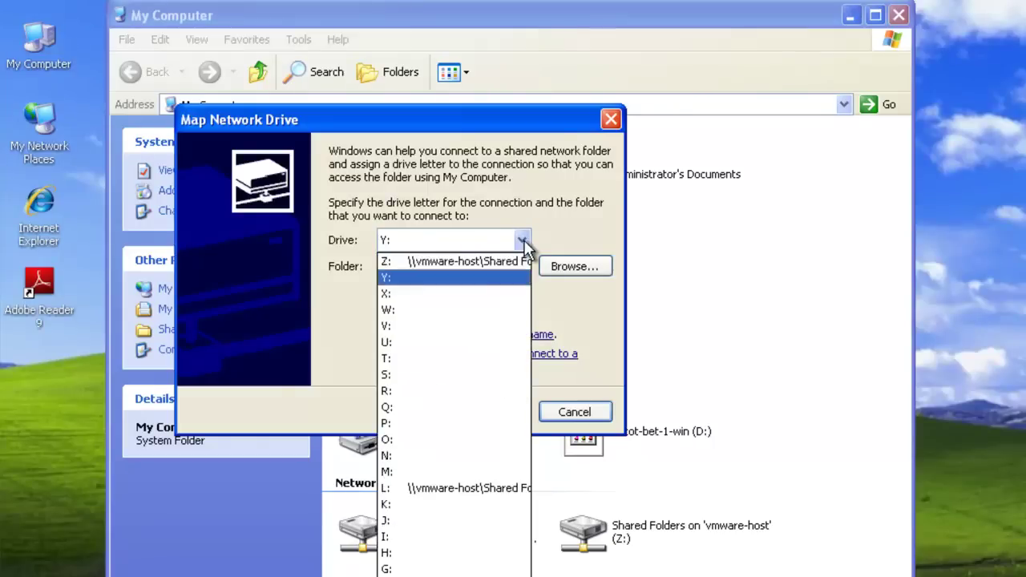
left_click(485, 568)
left_click(443, 266)
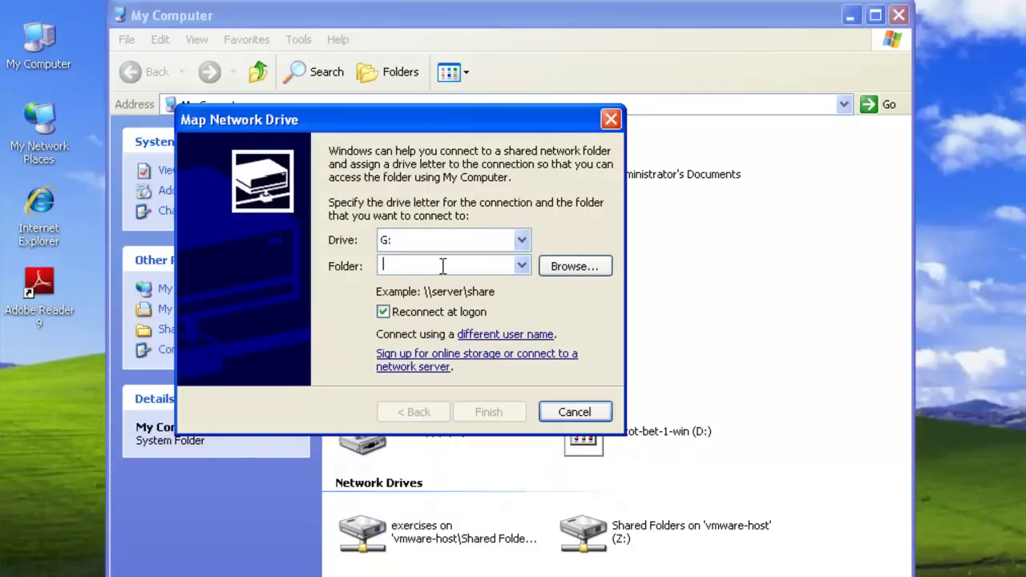
type("\\\\")
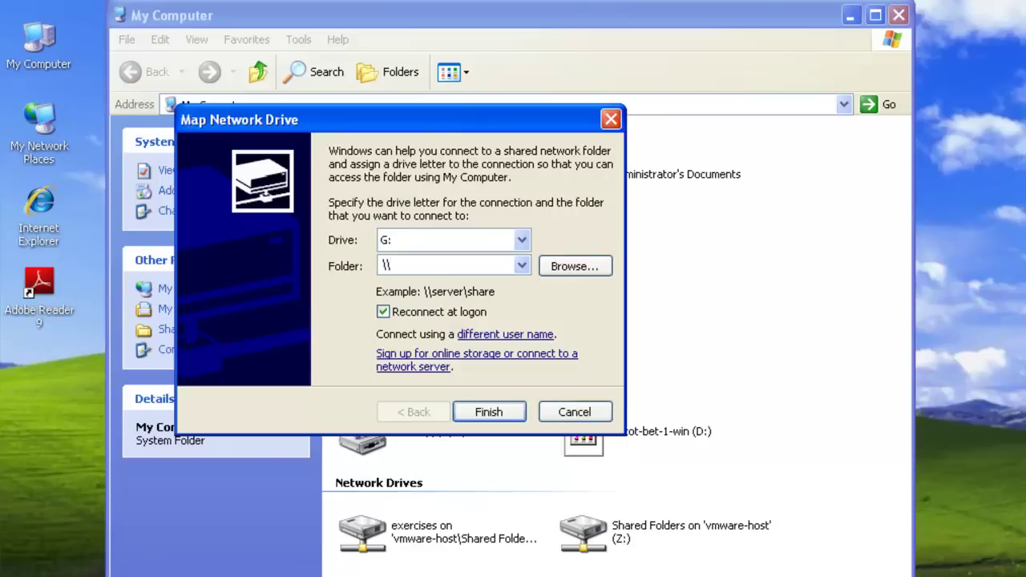
type("da-zcm\\gwclient")
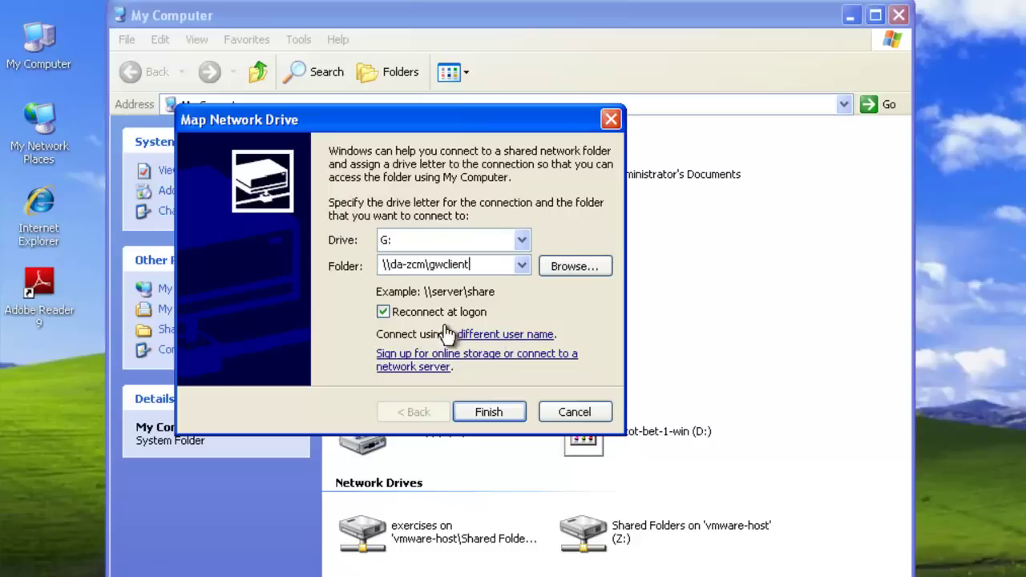
left_click(385, 312)
Connect to the share as user gwclient with its password and finish mapping
left_click(503, 337)
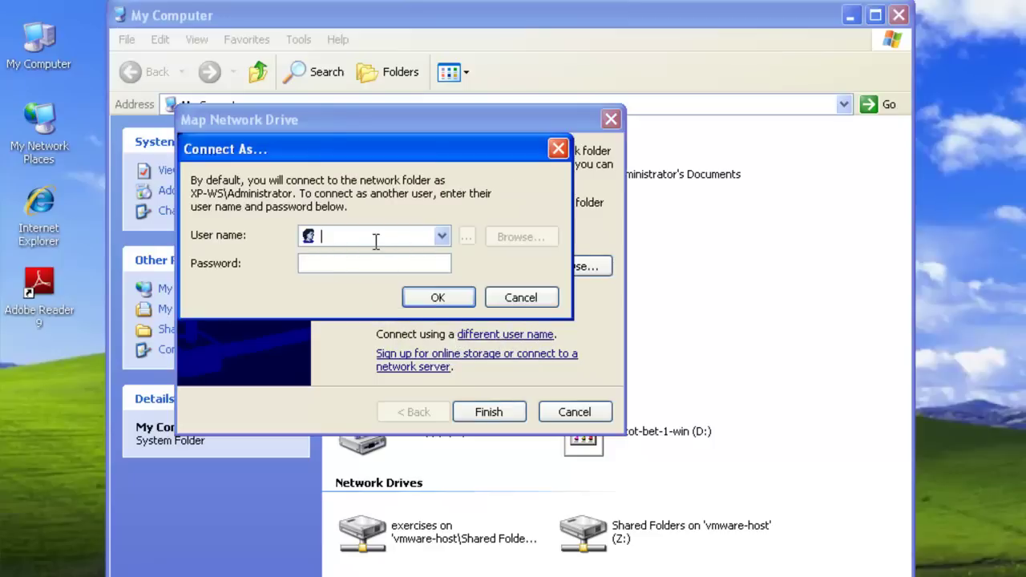
type("gwclient")
key("Tab")
type("*********")
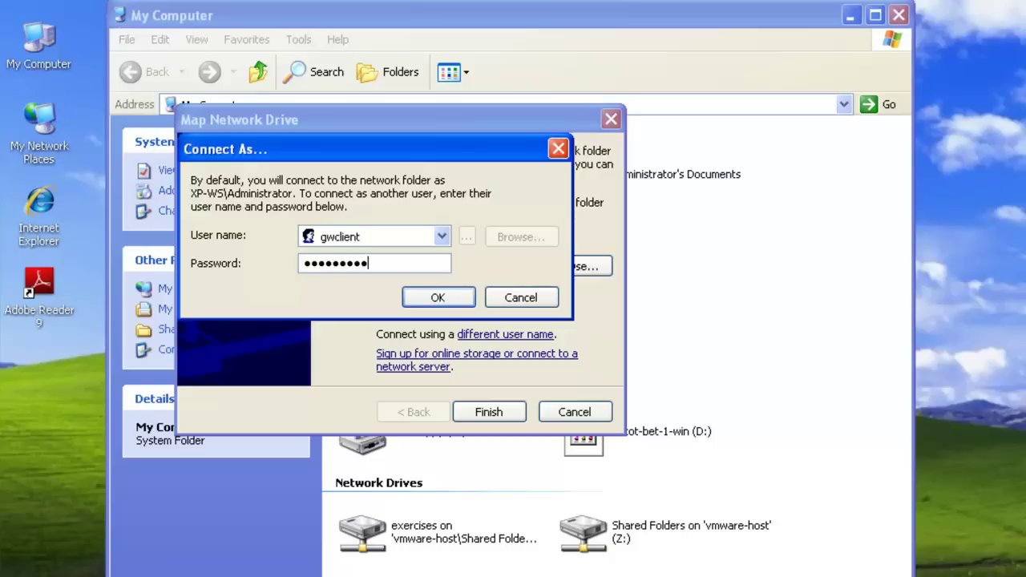
left_click(449, 297)
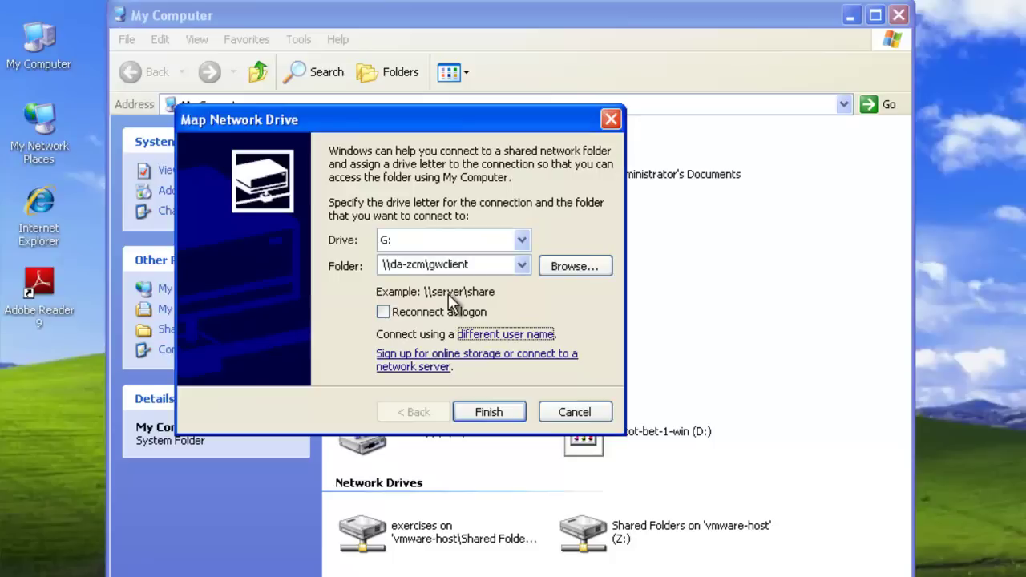
left_click(475, 416)
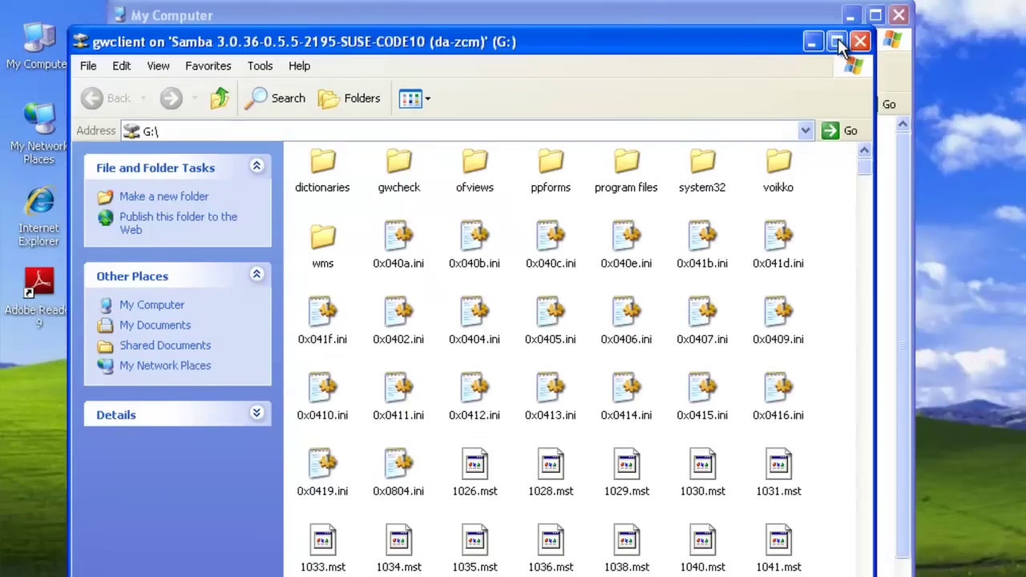
Run setup.exe from drive G:, allow it past the security warning, and choose English (United States)
left_click(837, 42)
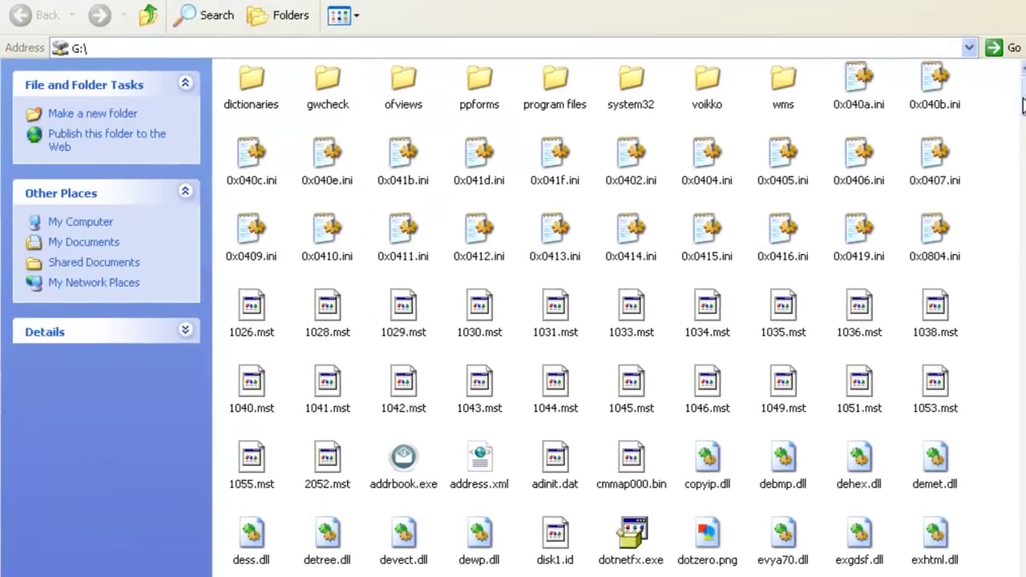
left_click_drag(1017, 105, 1023, 166)
left_click_drag(1023, 228, 1021, 394)
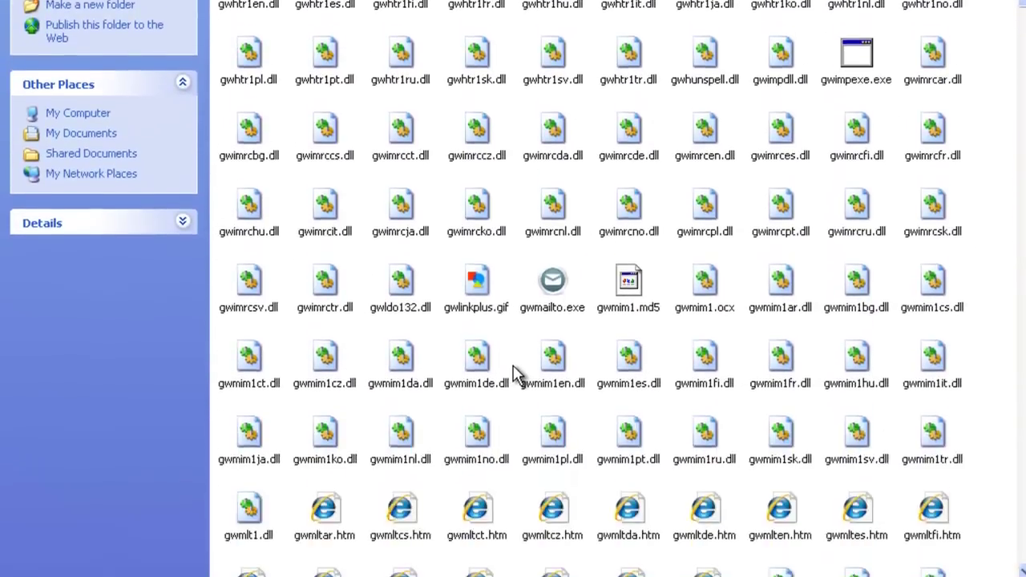
type("setup")
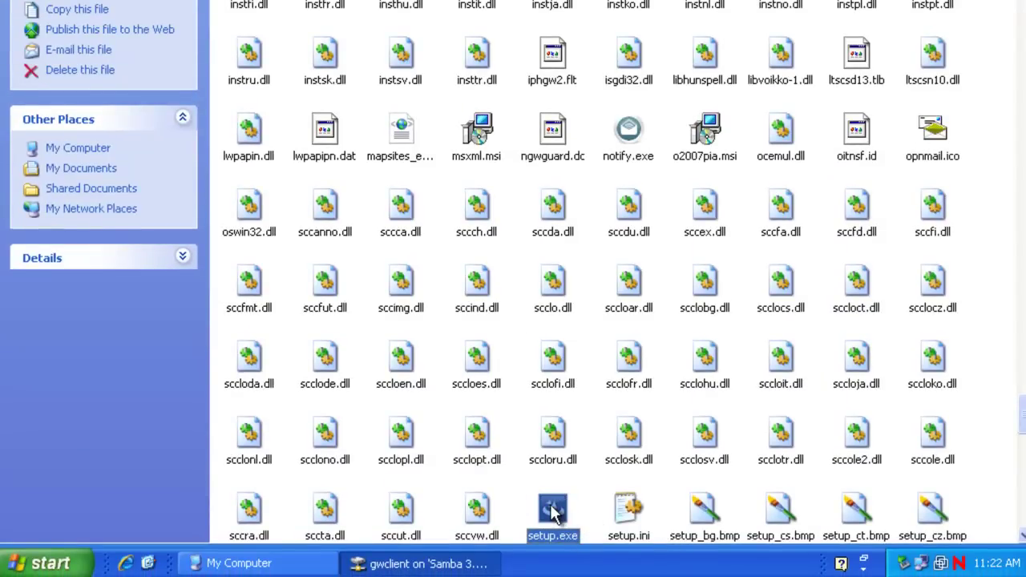
double_click(553, 511)
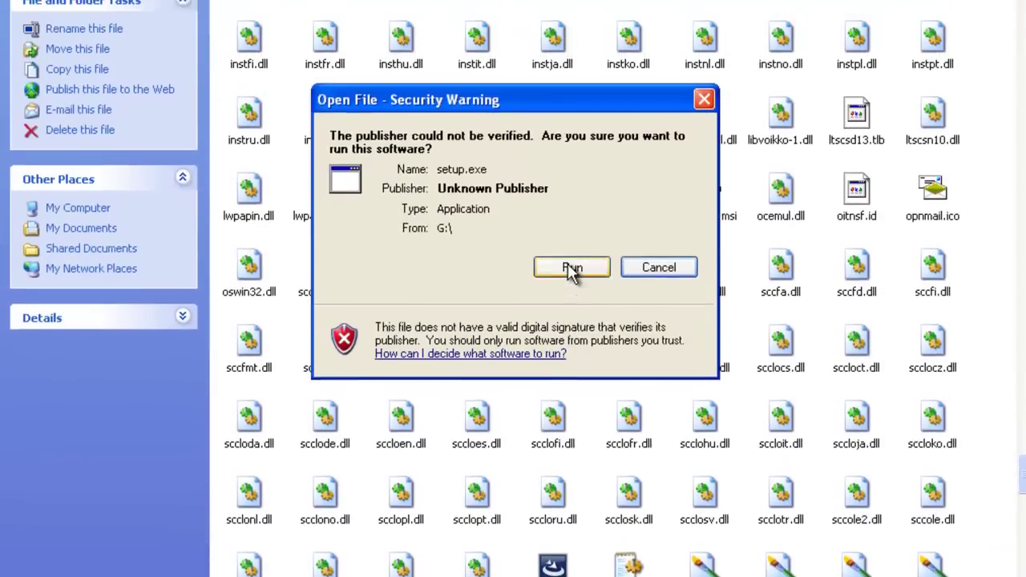
left_click(571, 268)
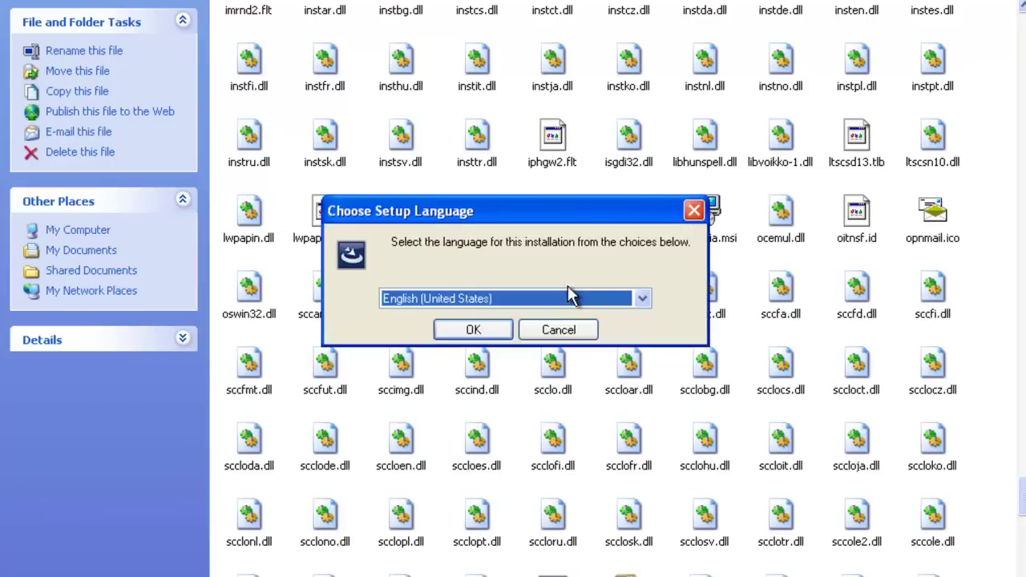
left_click(479, 330)
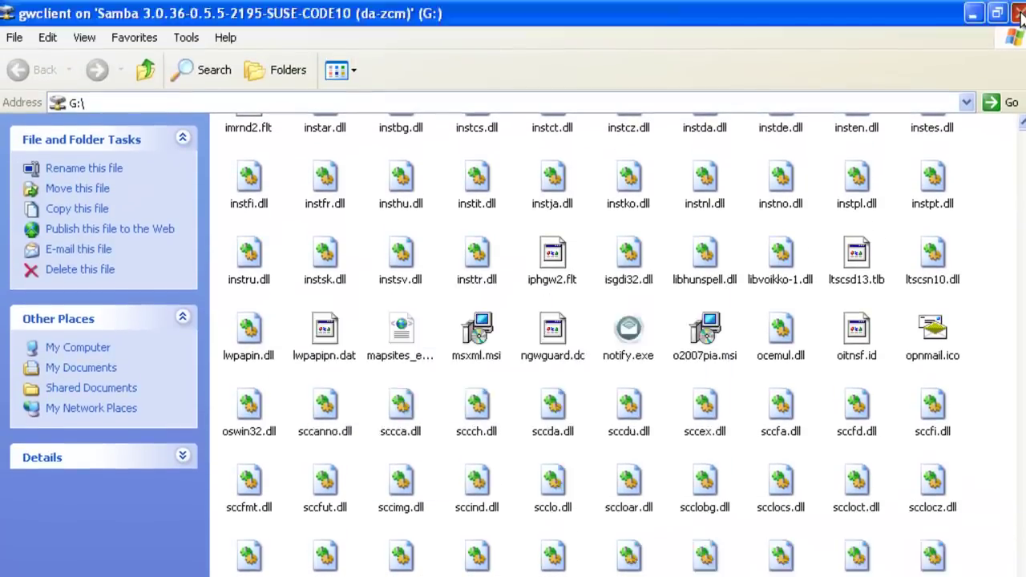
Close the Explorer windows and choose the Custom setup type in the wizard
left_click(1018, 13)
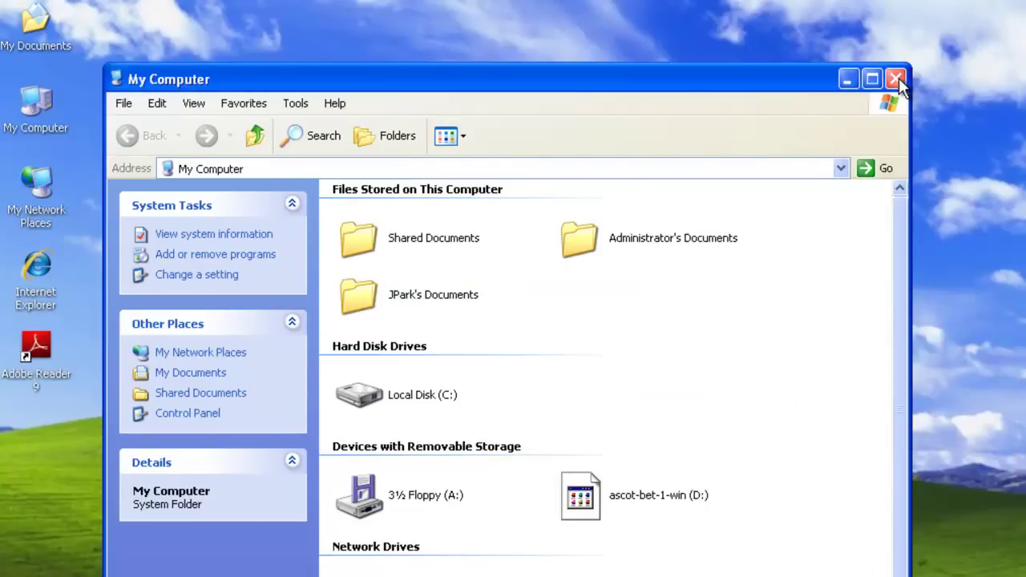
left_click(896, 78)
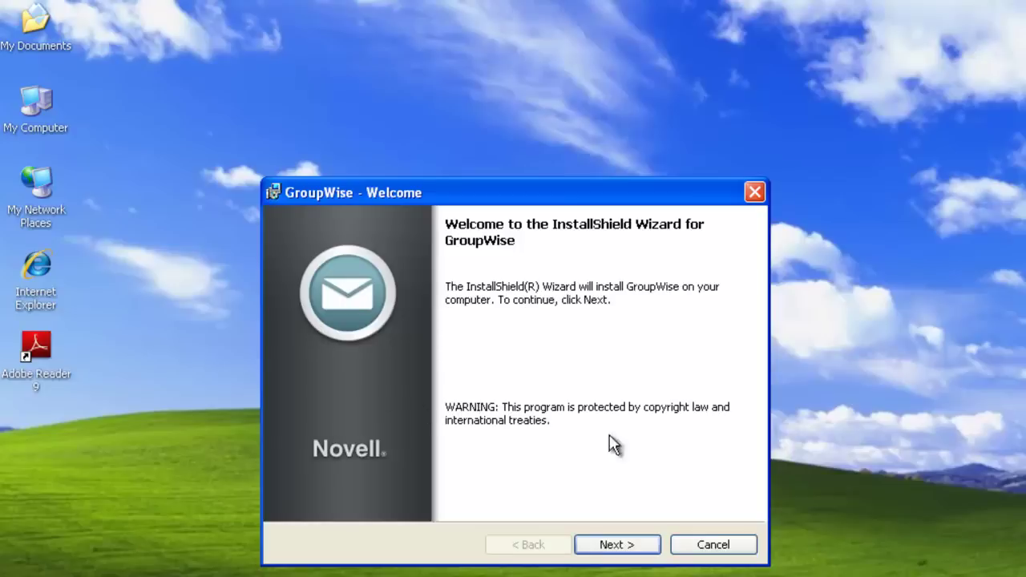
left_click(648, 550)
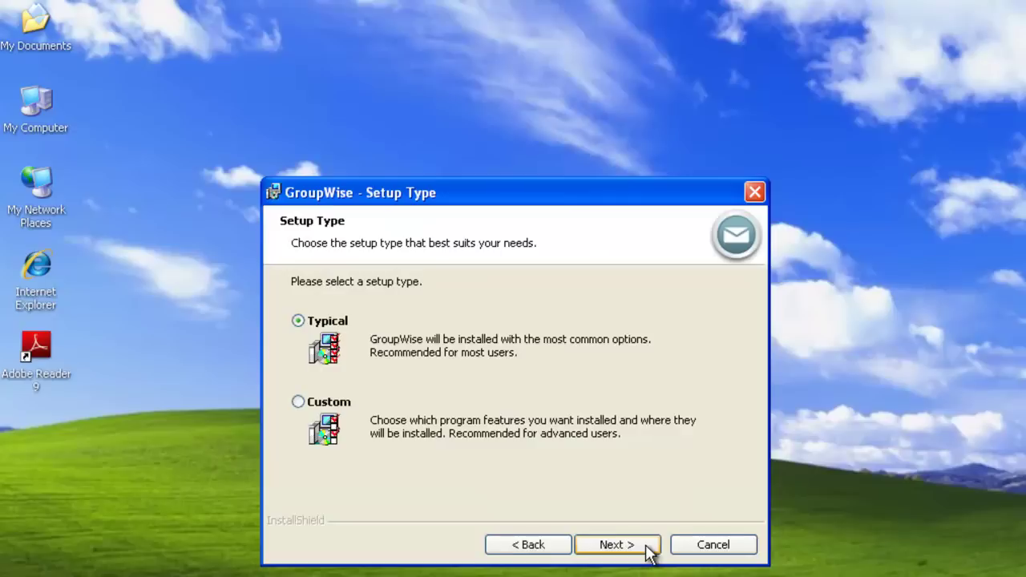
left_click(324, 405)
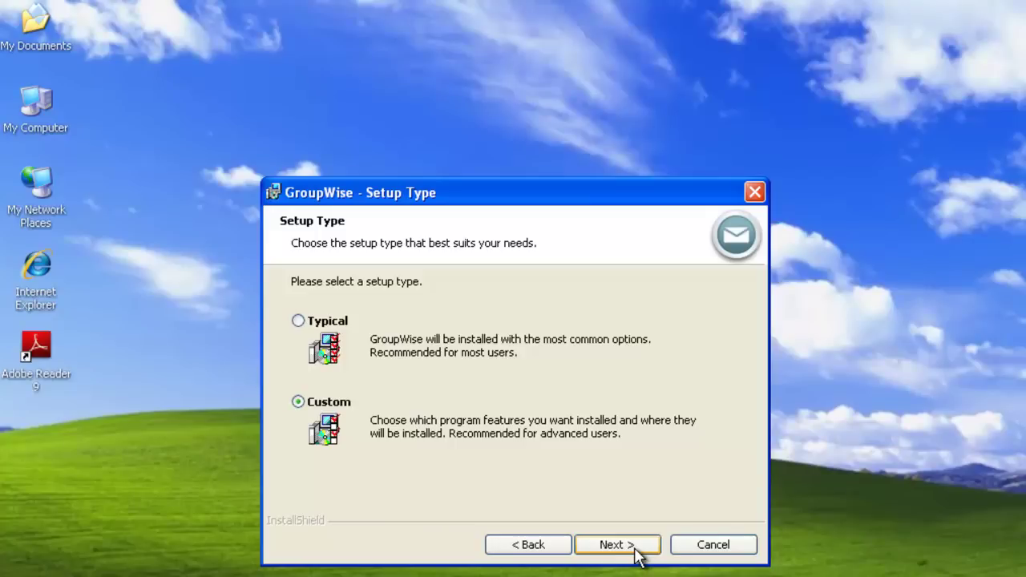
left_click(637, 553)
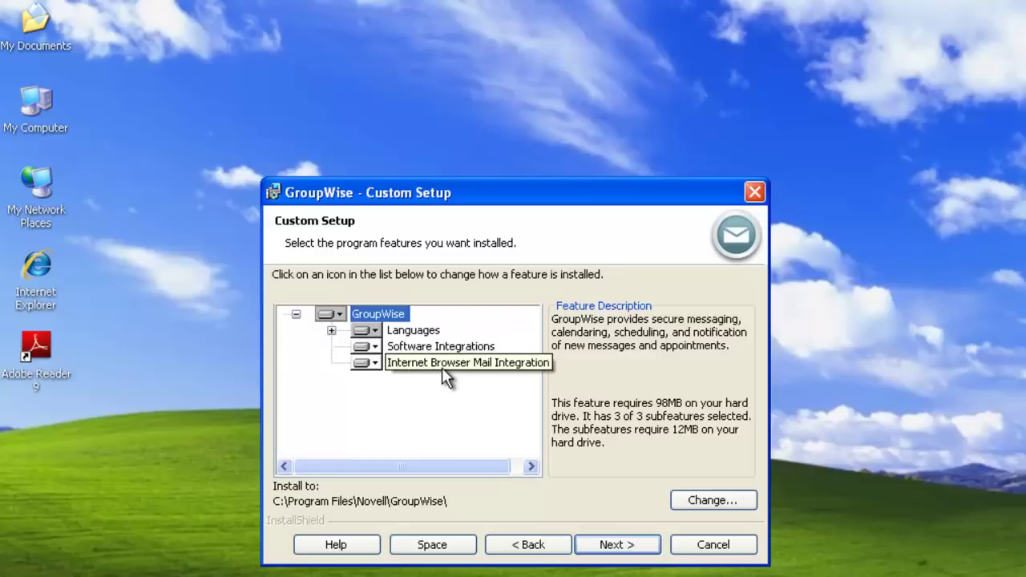
Inspect the Languages list and Software Integrations install options without changing them
left_click(331, 330)
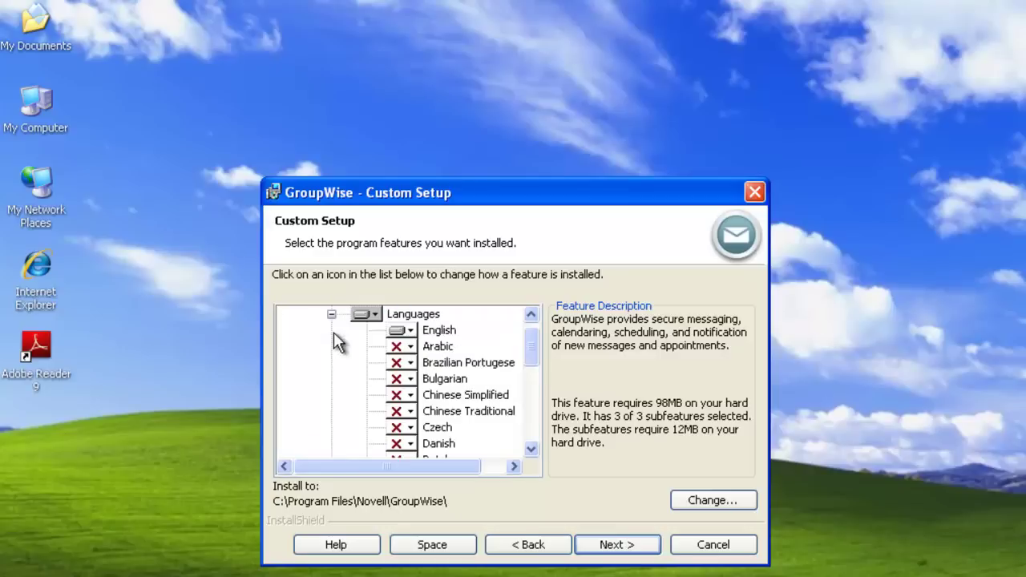
left_click(331, 314)
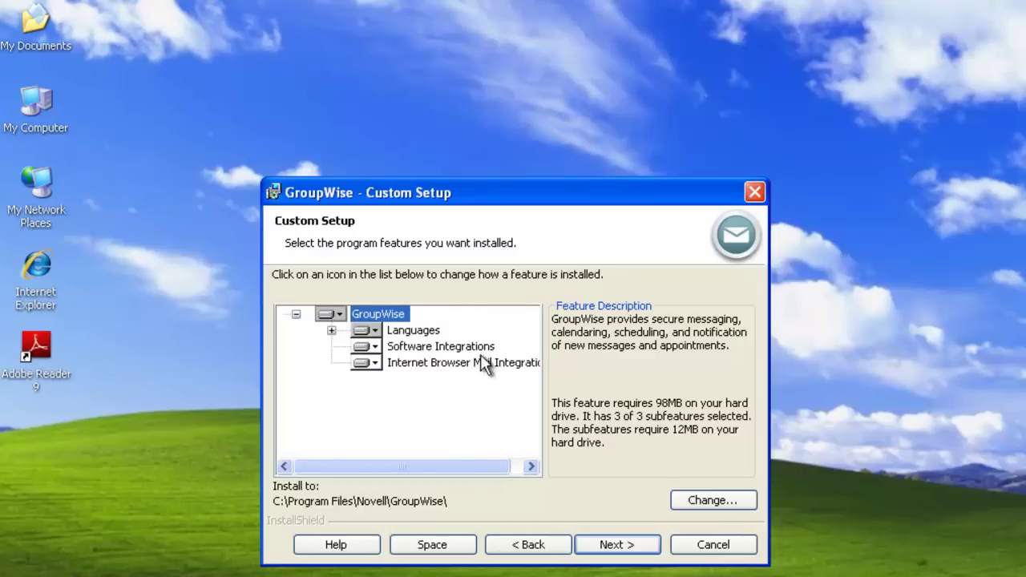
left_click(374, 350)
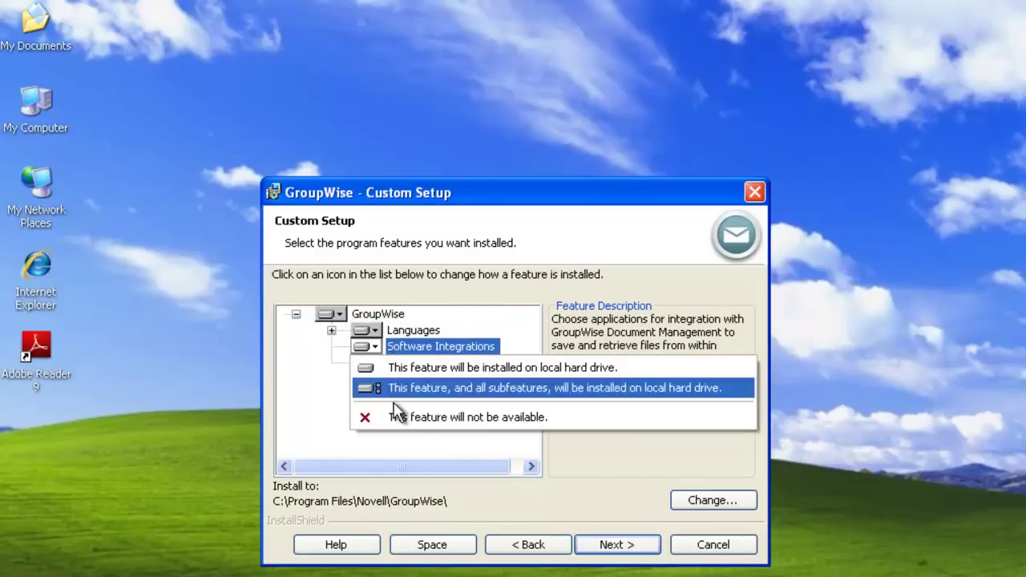
left_click(326, 427)
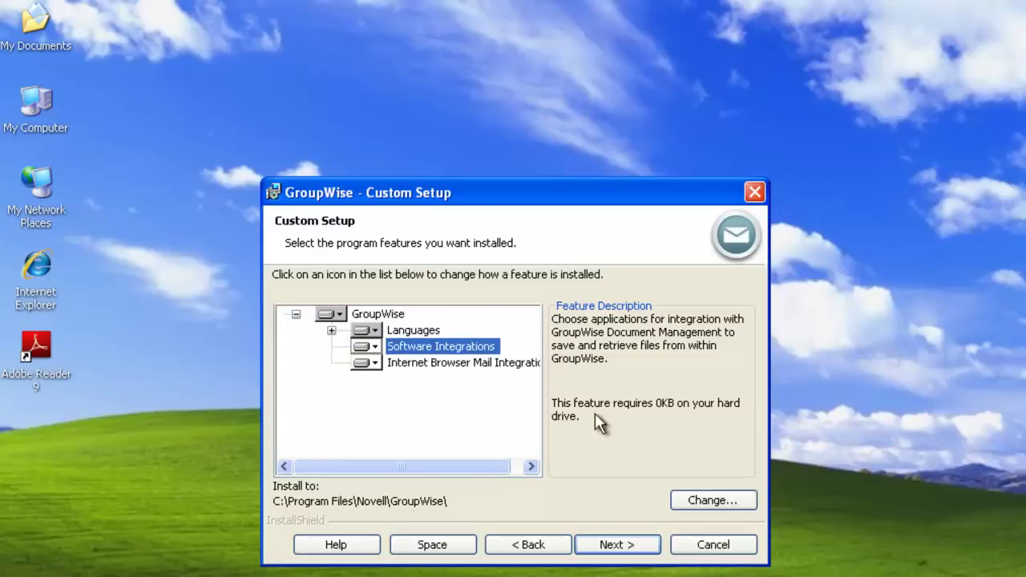
Accept the default features and Novell GroupWise program folder, then install GroupWise
left_click(613, 545)
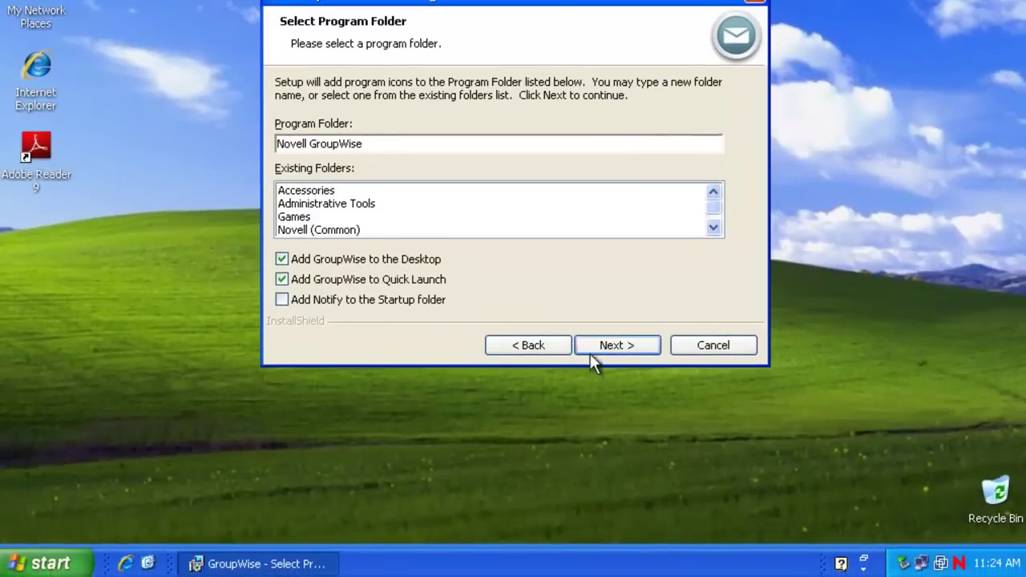
left_click(614, 348)
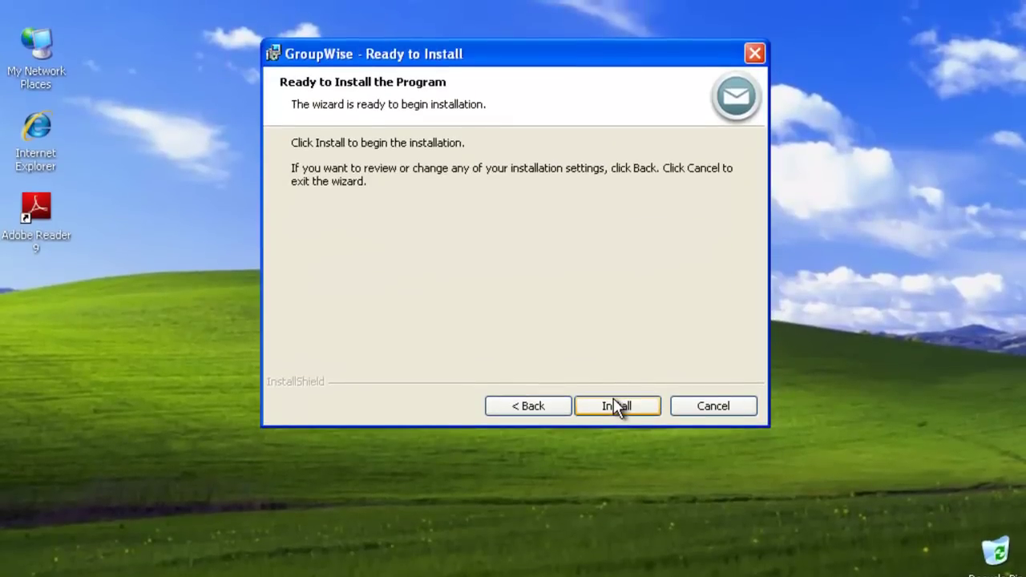
left_click(587, 409)
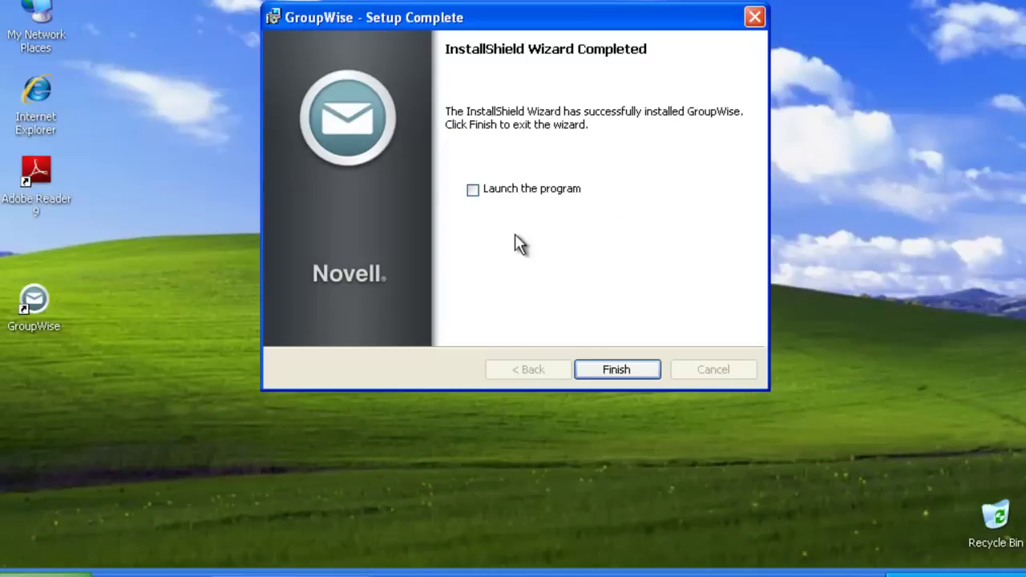
Exit the setup wizard and append /@u-? to the desktop GroupWise shortcut's target
left_click(614, 371)
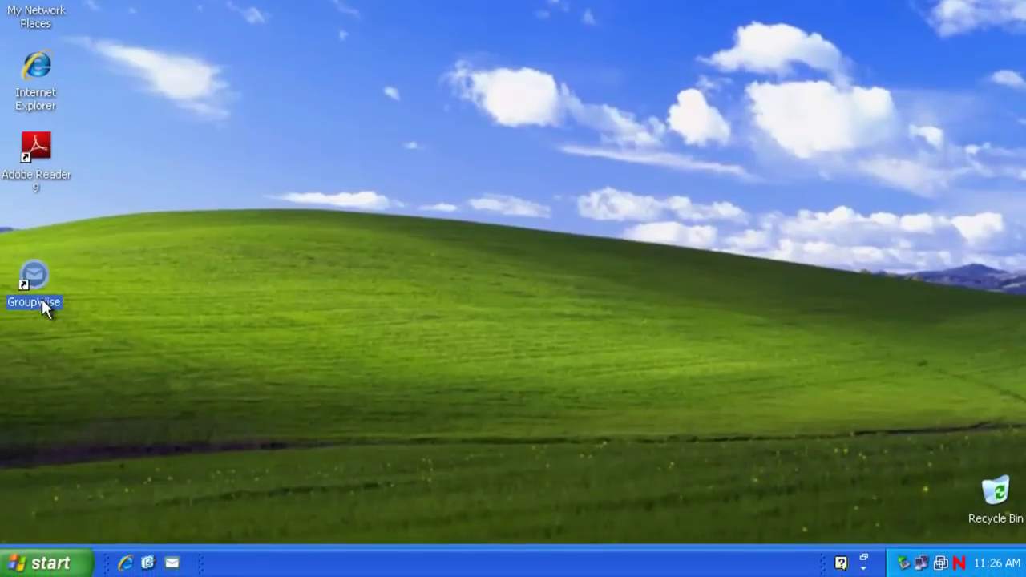
right_click(42, 326)
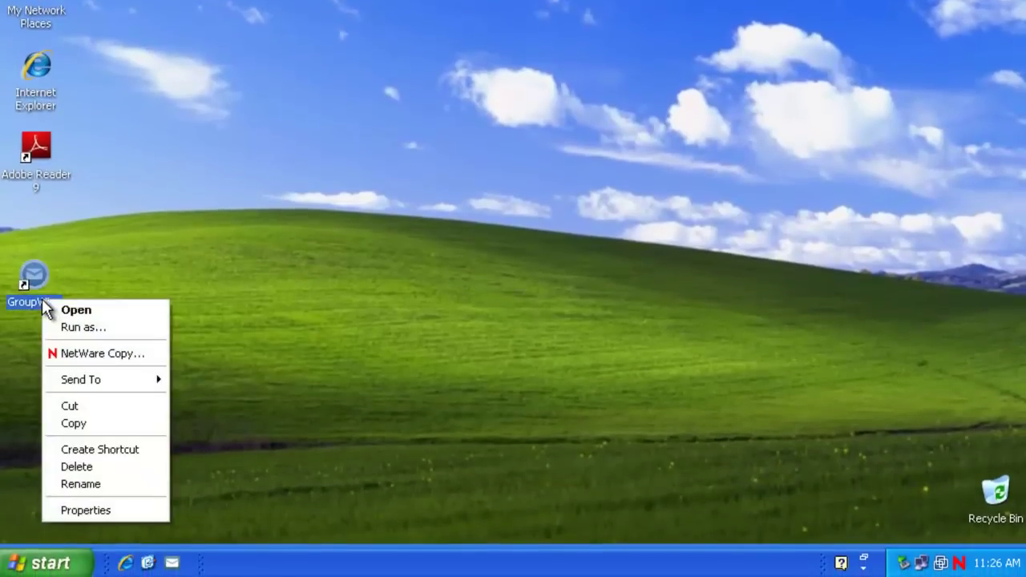
left_click(136, 510)
left_click(338, 204)
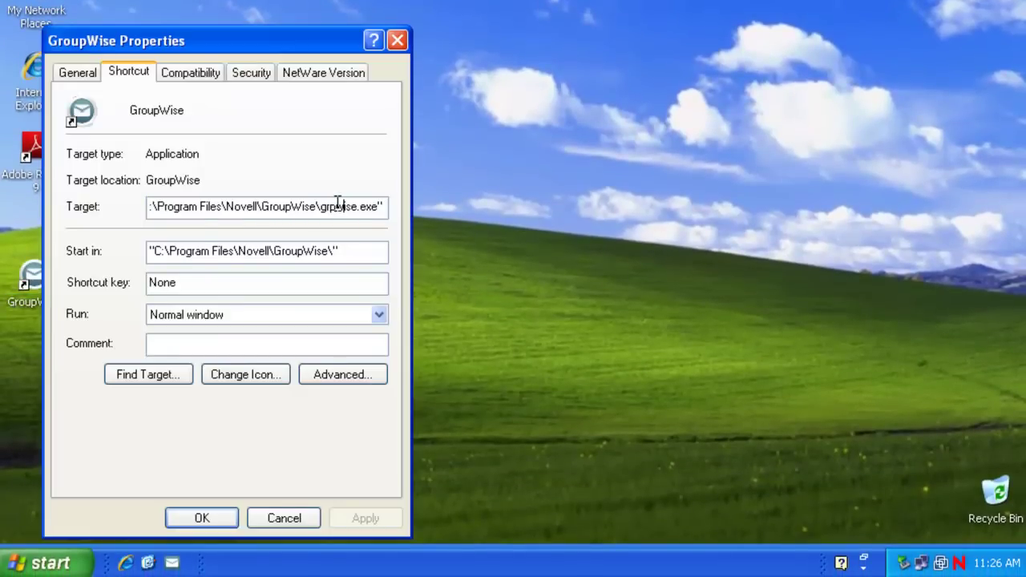
key("Right")
key("Right")
key("Right")
key("Right")
key("End")
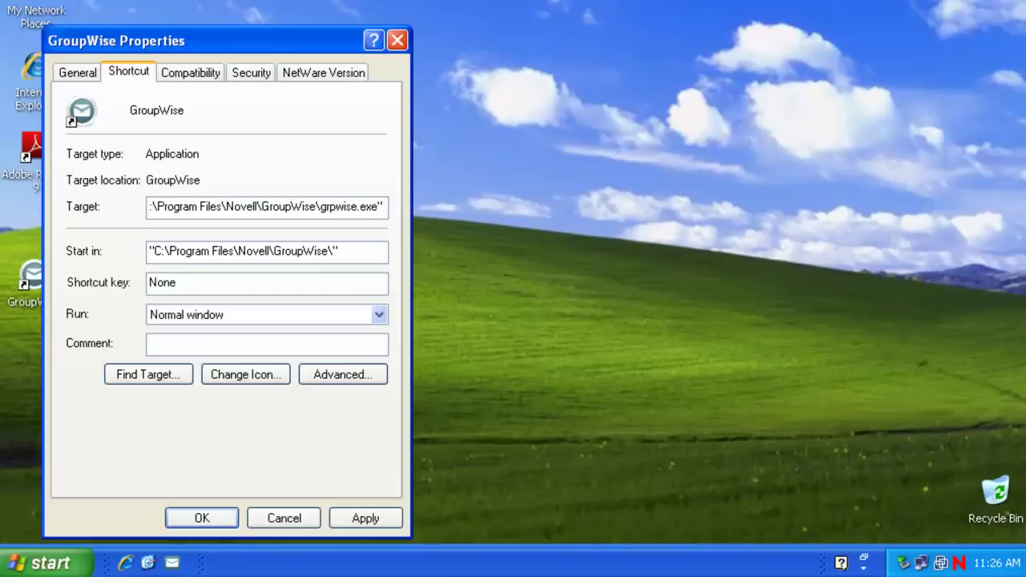
type("/@u")
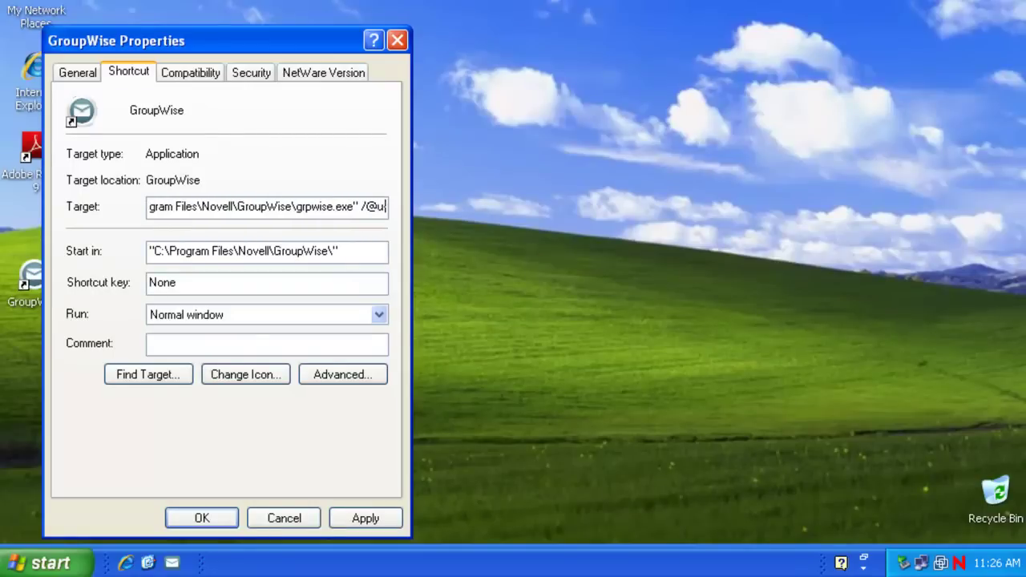
type("-?")
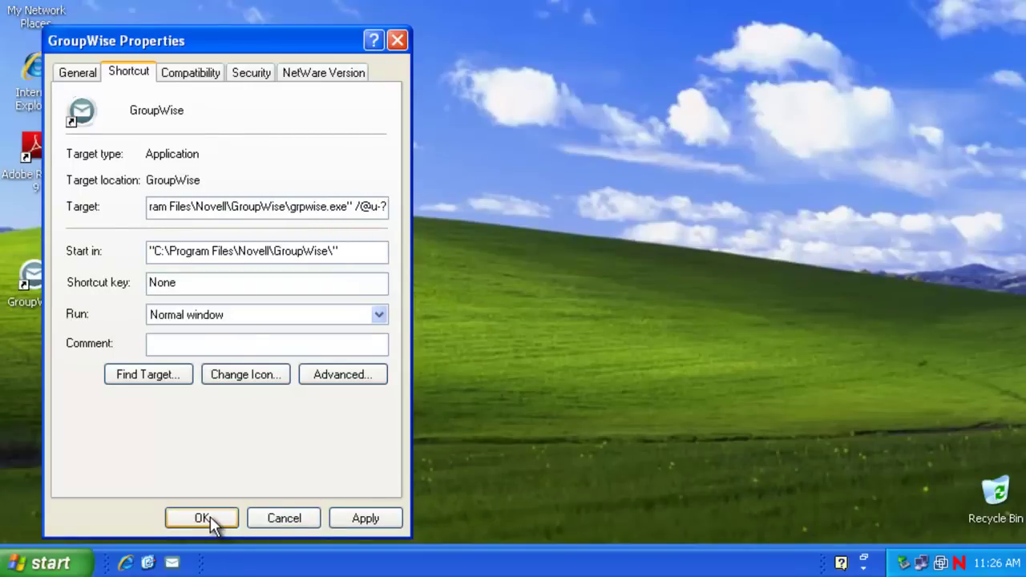
left_click(204, 518)
Append /@u-? to the quick-launch GroupWise shortcut's target too
right_click(172, 561)
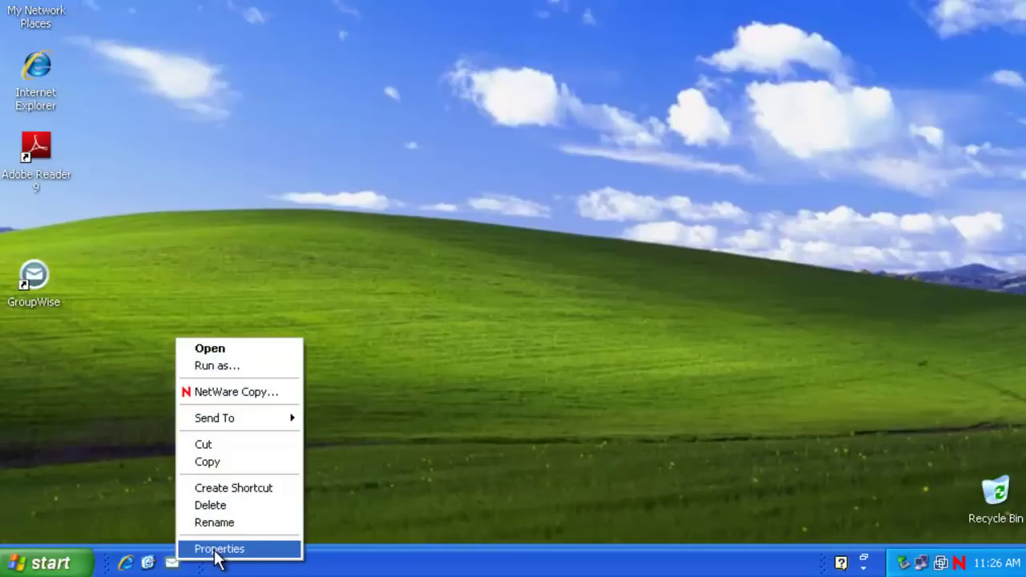
left_click(216, 550)
left_click(351, 47)
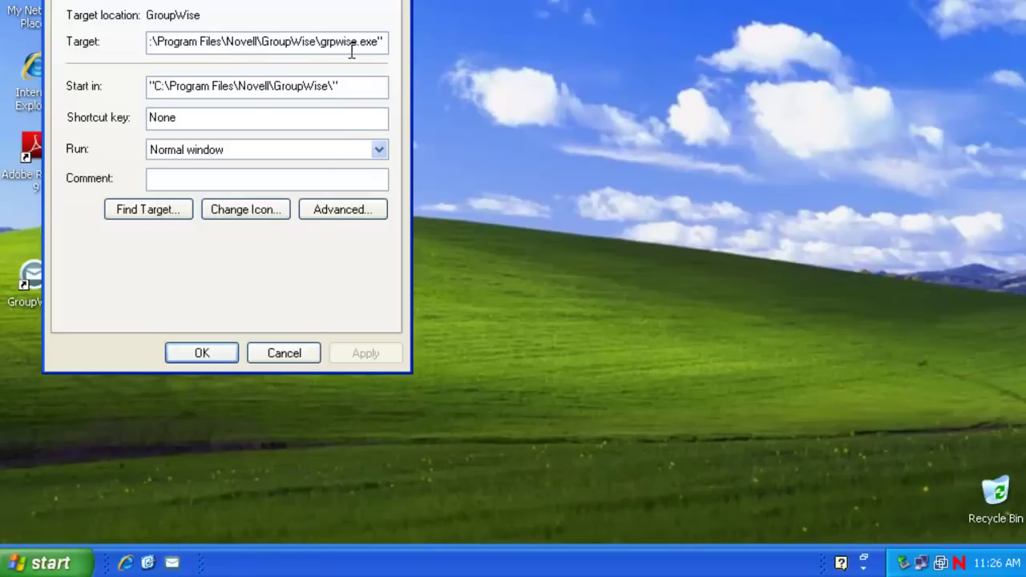
type("/@u")
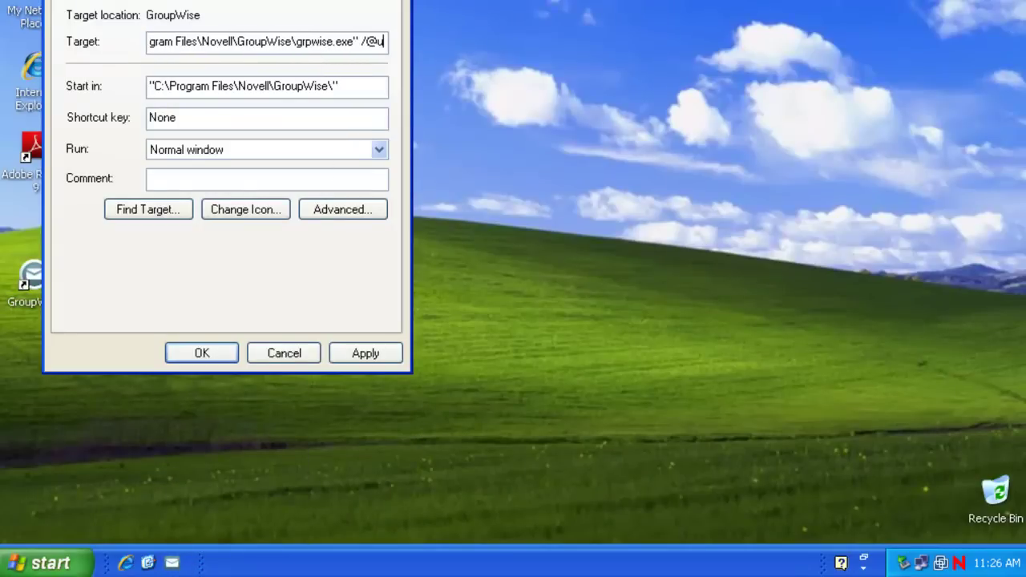
type("-?")
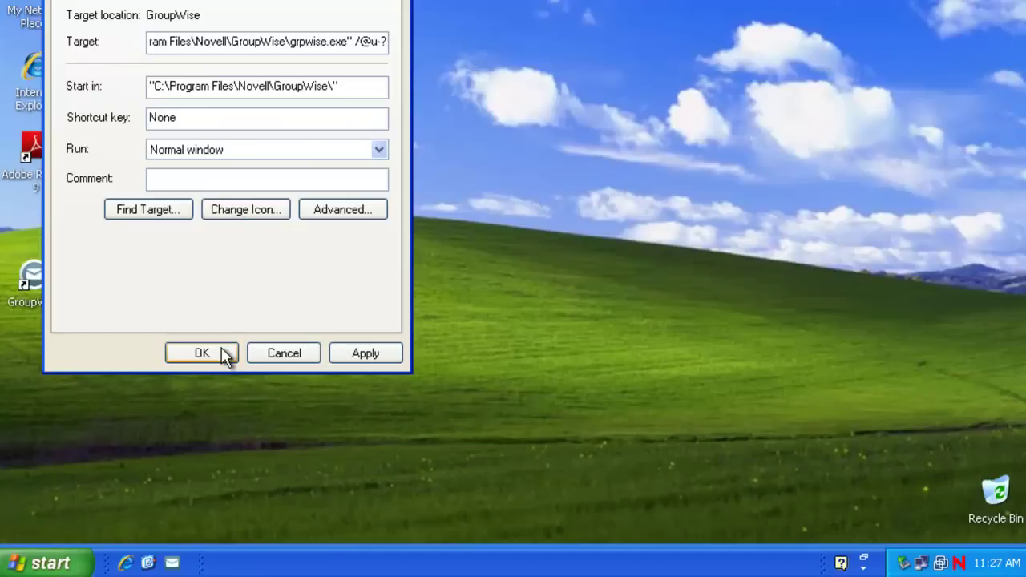
left_click(222, 351)
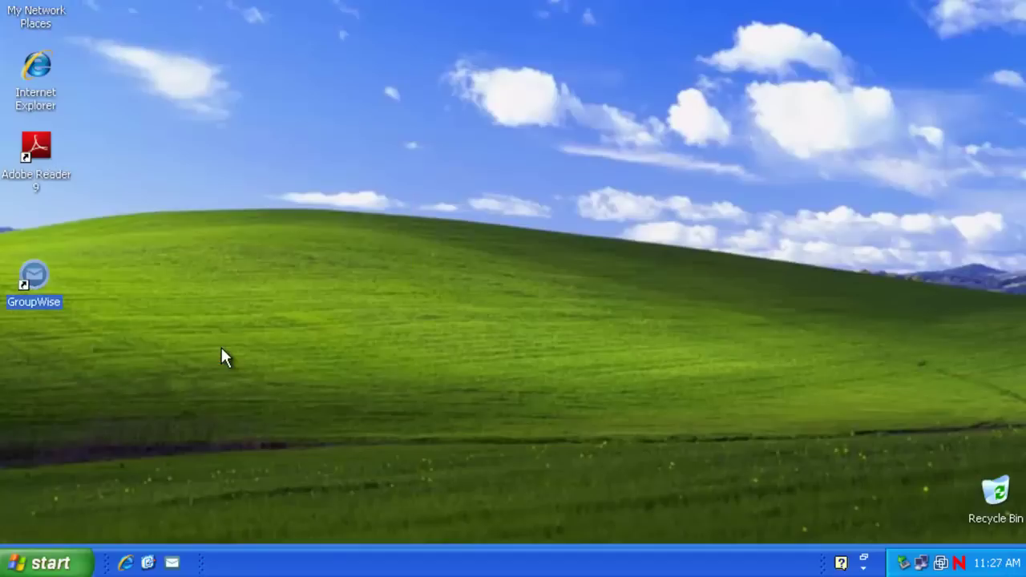
Launch GroupWise and log in with the user ID, password and address 172.17.6.23
double_click(38, 287)
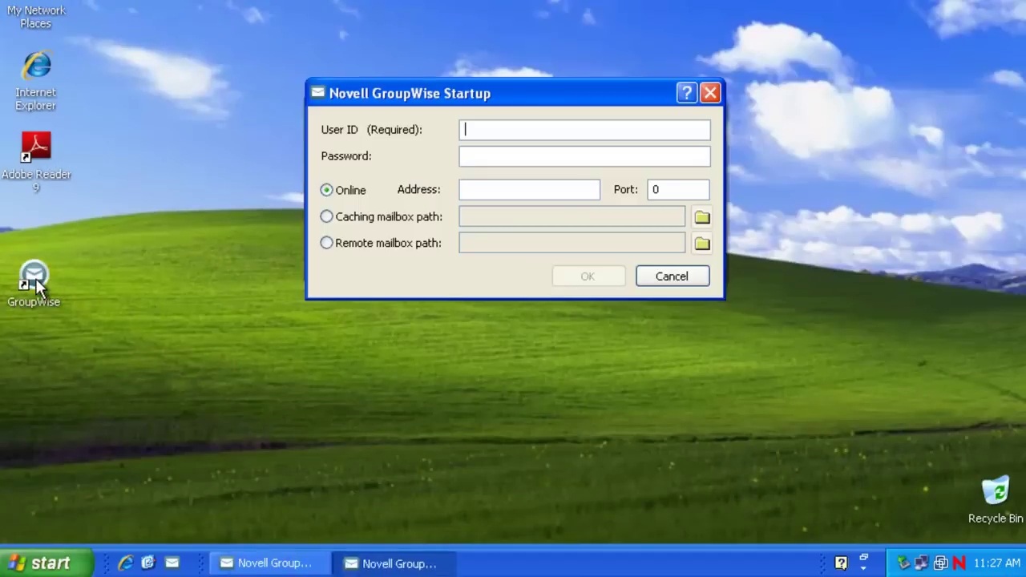
left_click_drag(398, 95, 398, 120)
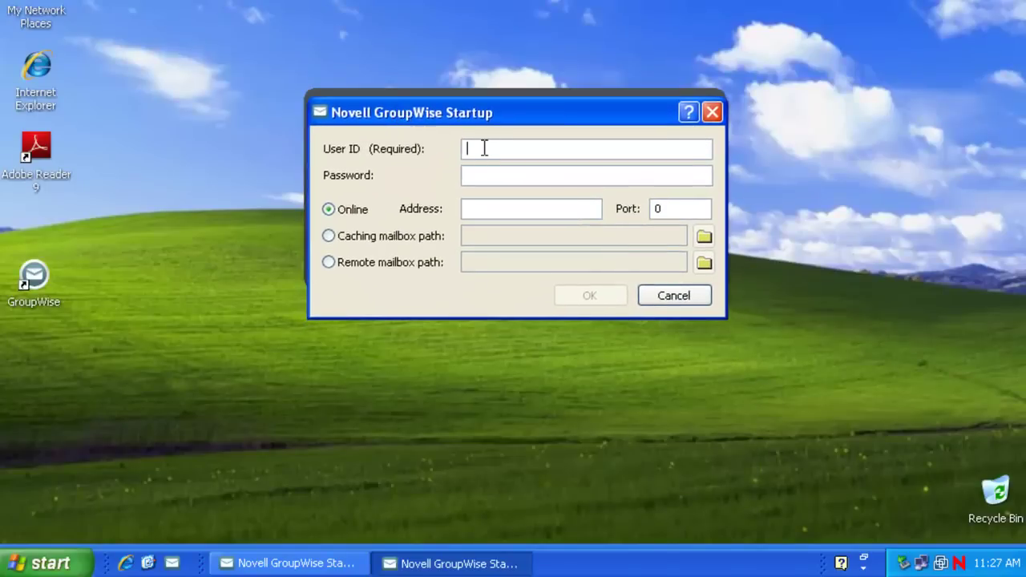
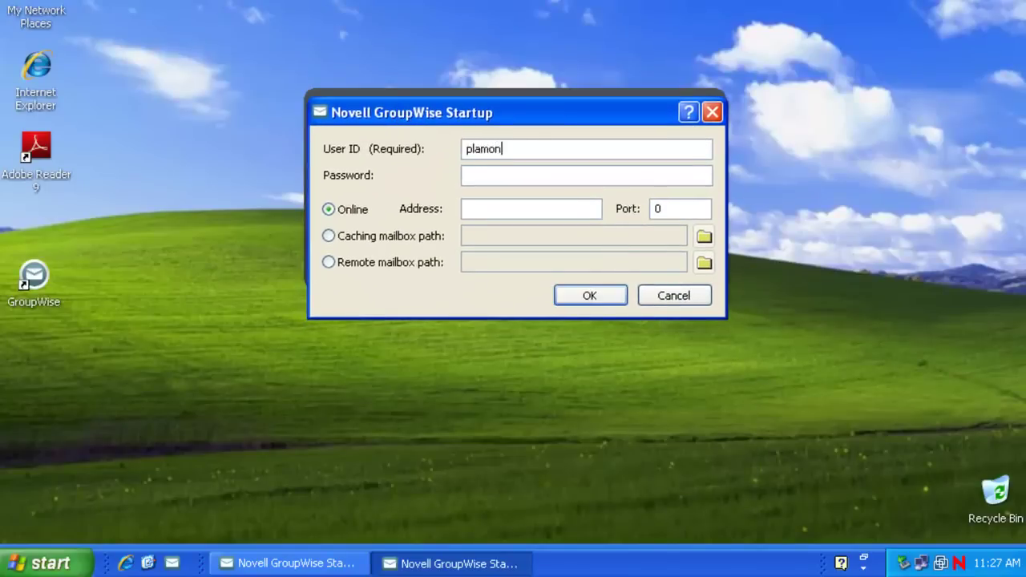
left_click(467, 175)
type("*********")
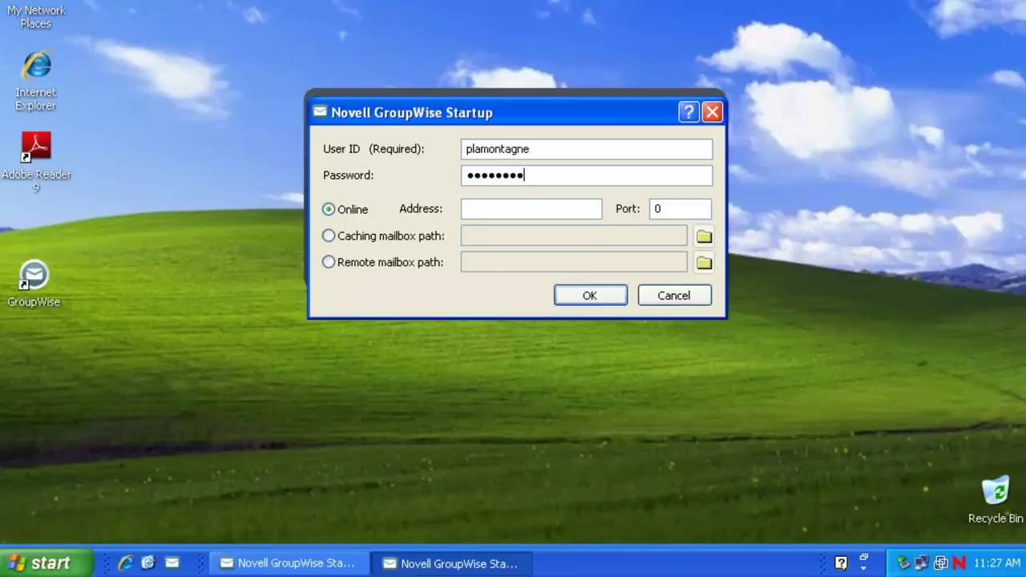
type("*")
left_click(519, 209)
type("172,17.,")
type("6.23")
left_click(490, 208)
key("BackSpace")
type(".")
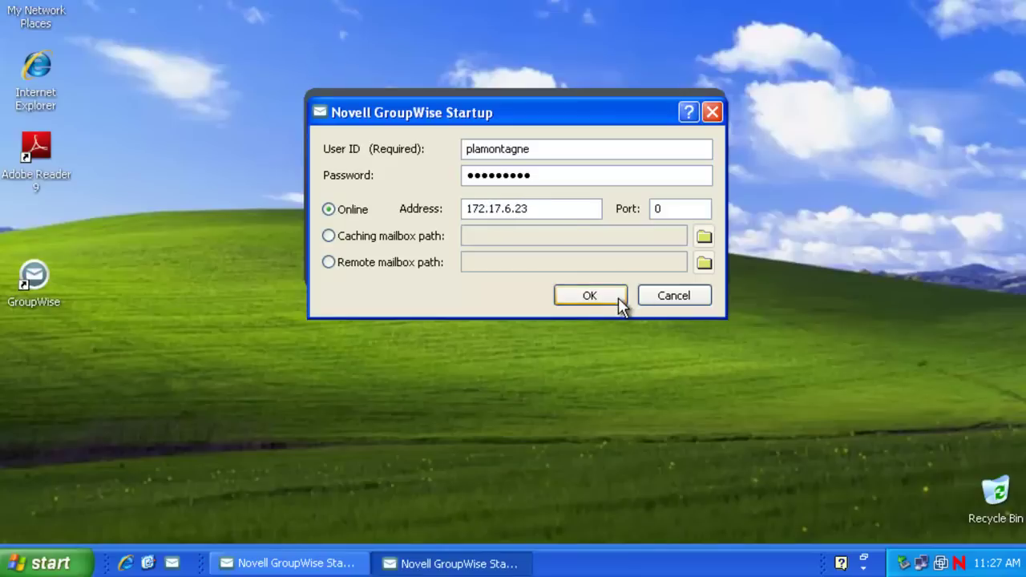
left_click(621, 302)
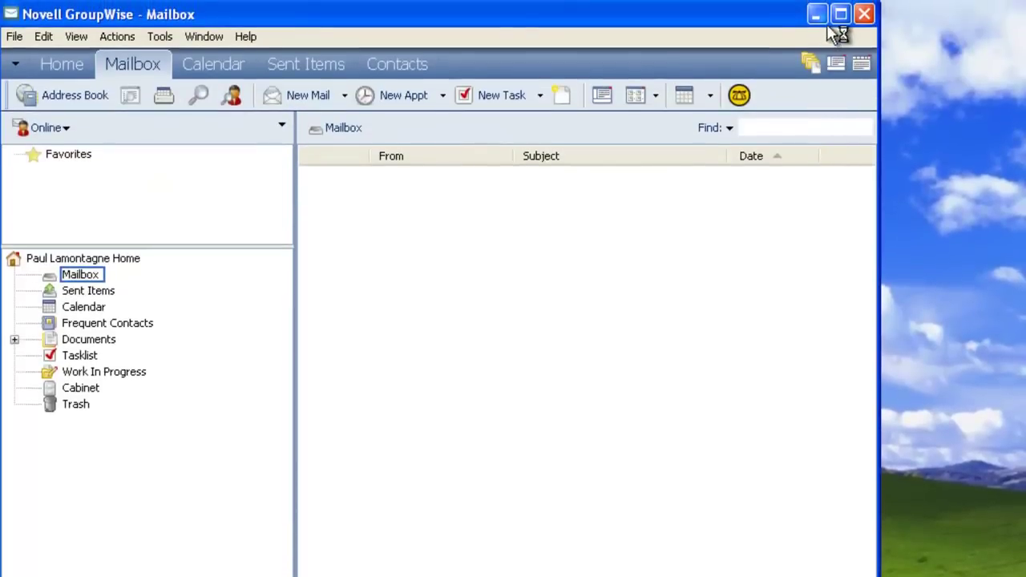
Maximize GroupWise and review About GroupWise: release 12.0.0 build 95233, port 1677
left_click(839, 15)
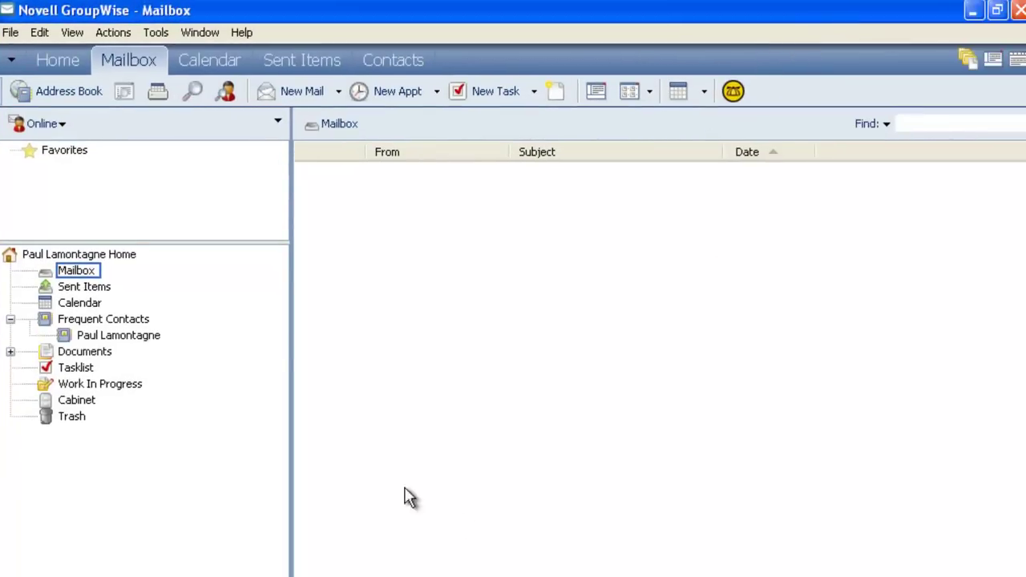
left_click(243, 33)
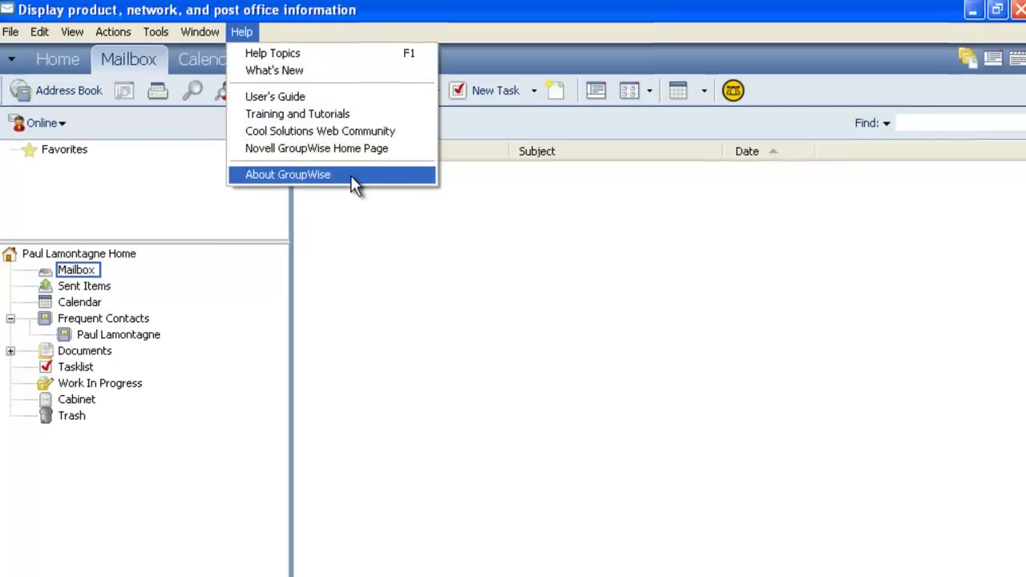
left_click(350, 174)
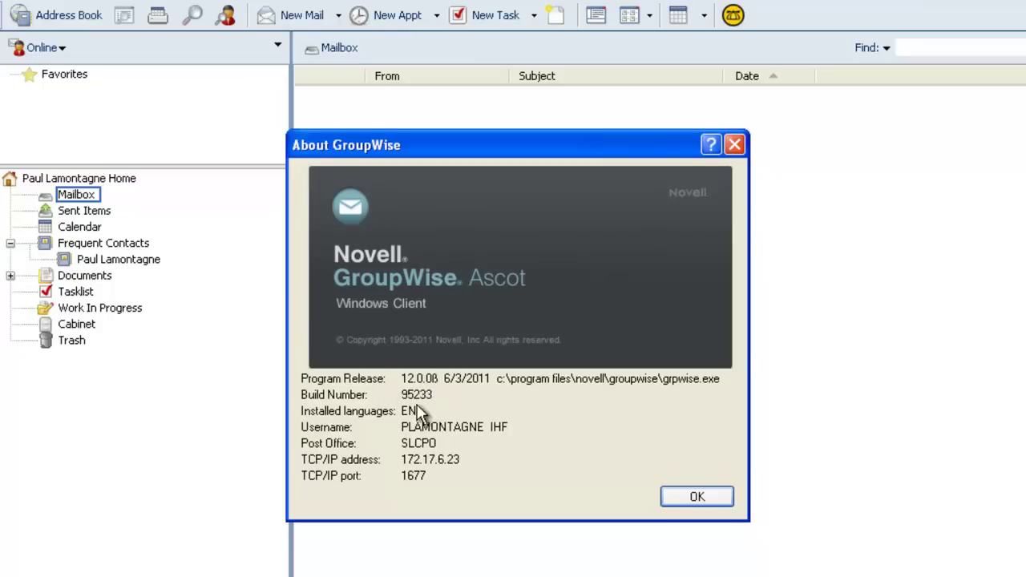
left_click(697, 497)
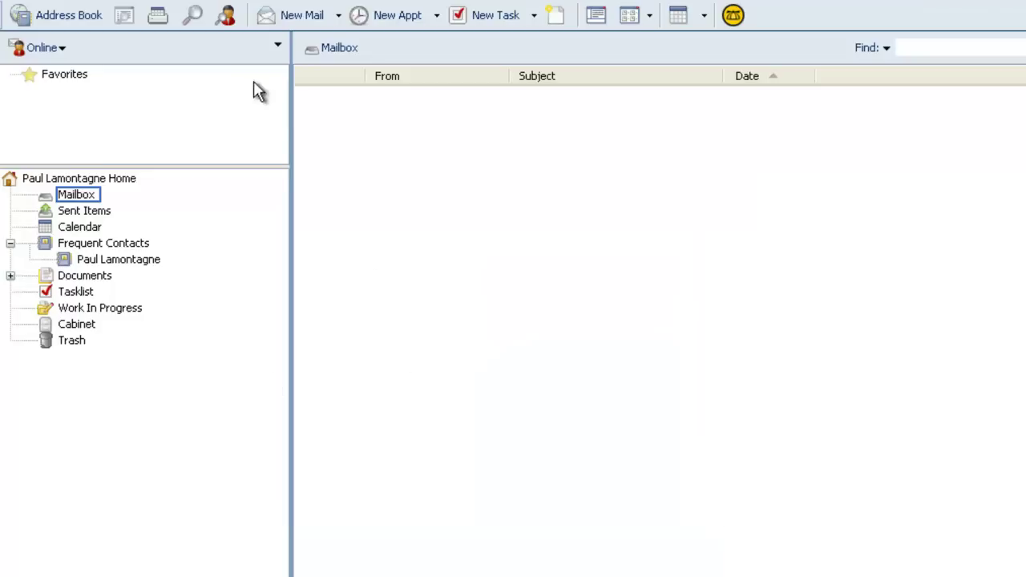
Start a new mail addressed To all address-book users except yourself
left_click(298, 24)
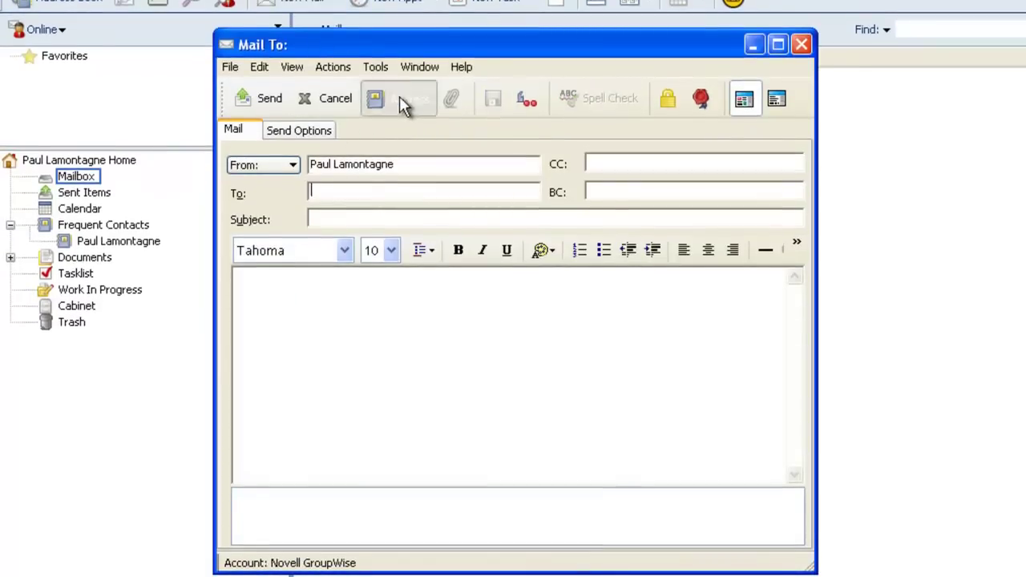
left_click(399, 98)
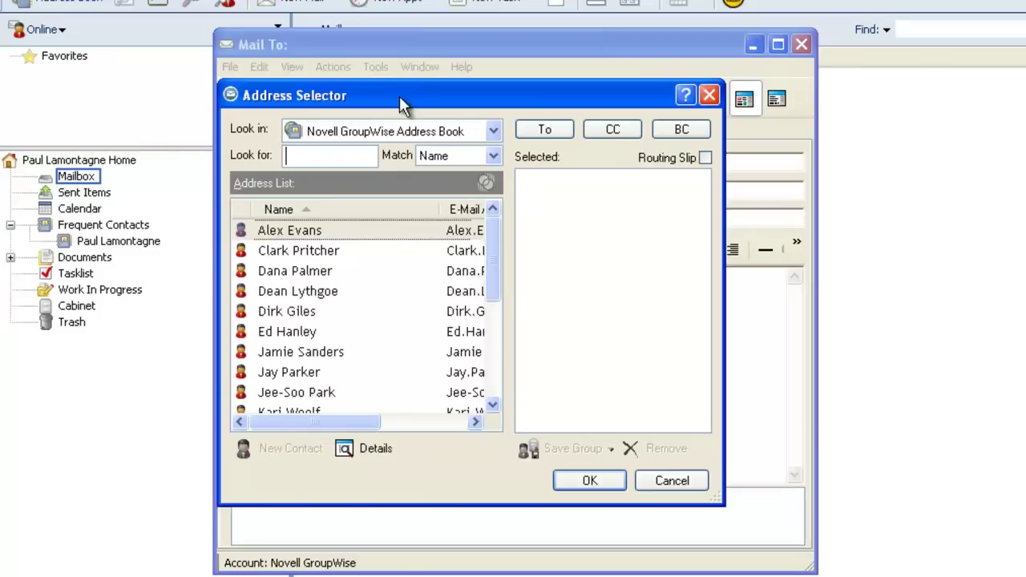
left_click(332, 289)
key("ctrl+a")
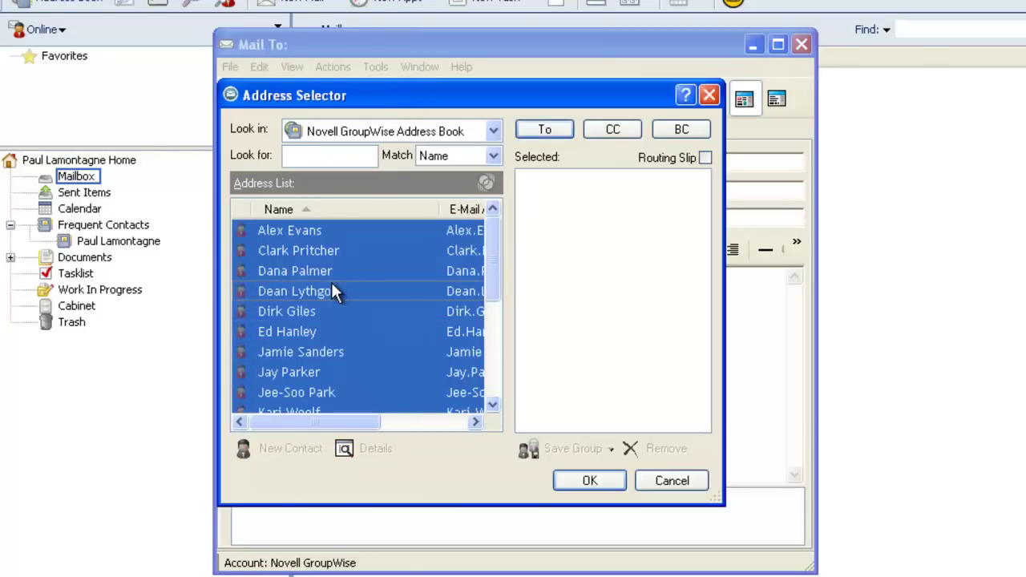
scroll(490, 311, "down", 3)
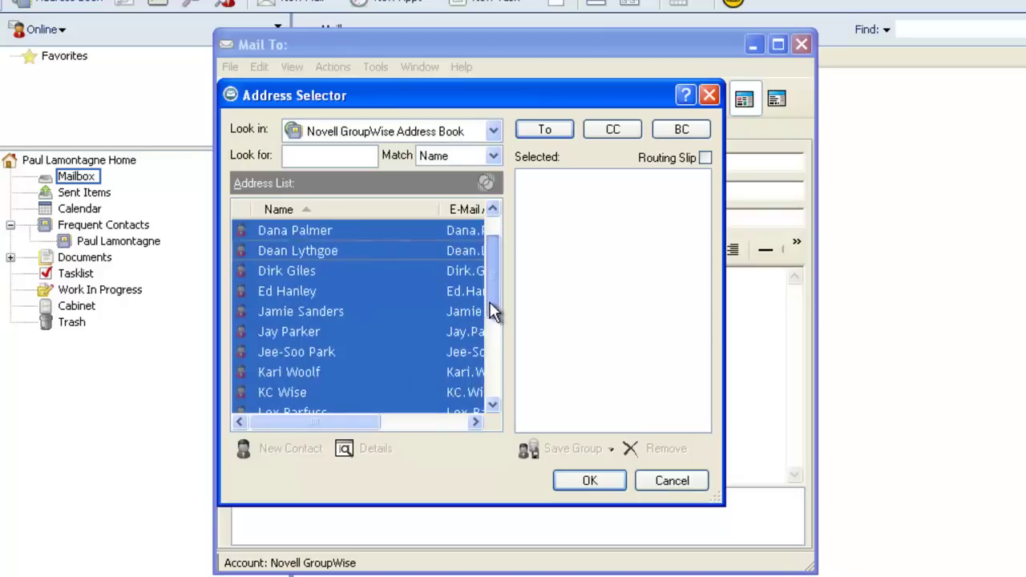
left_click(311, 352, "ctrl")
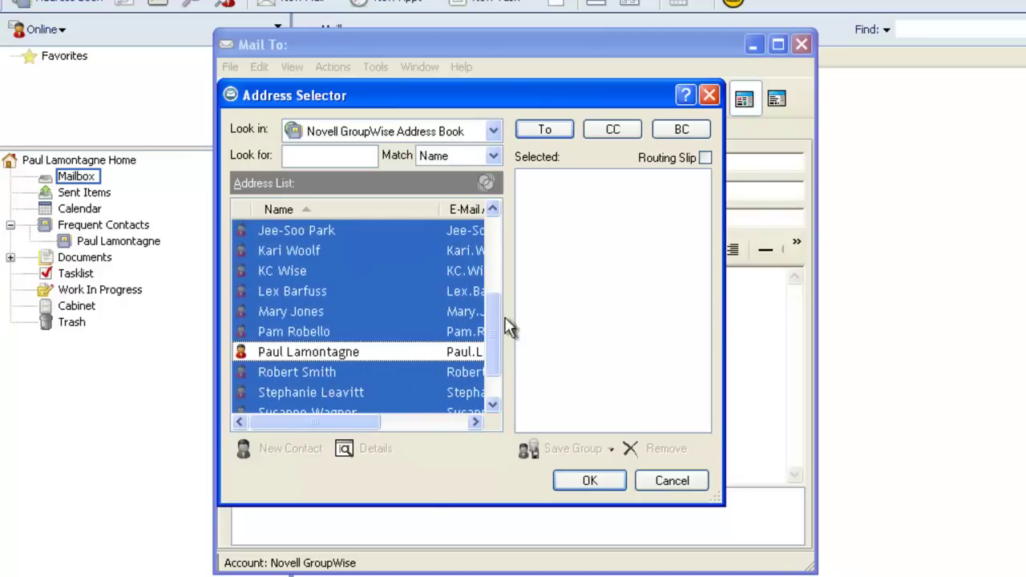
left_click(560, 129)
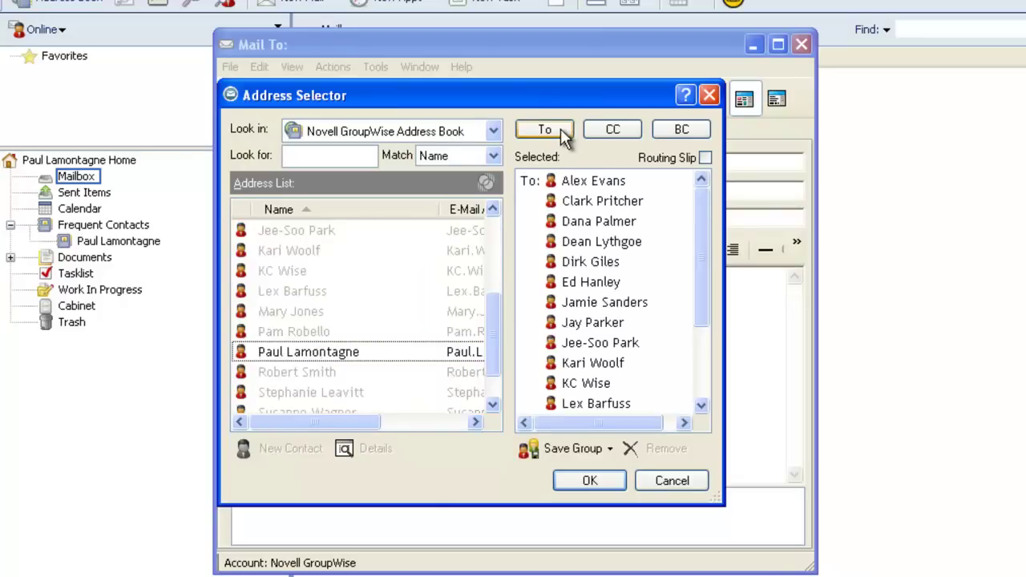
left_click(591, 481)
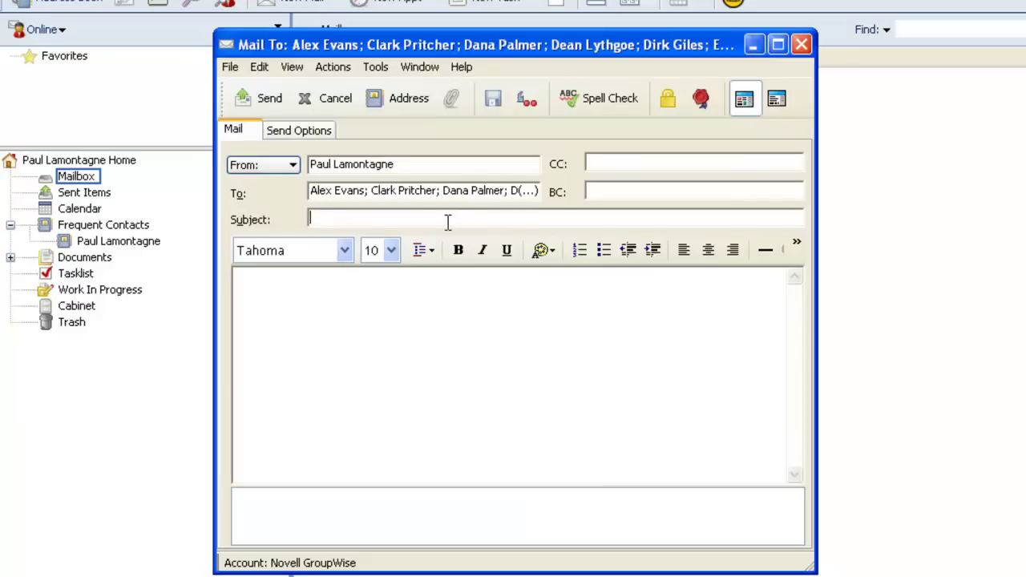
Enter subject 'Welcome to GroupWise Ascot' and body 'Welcome', then send the message
type("Welcome to GroupWise Asc")
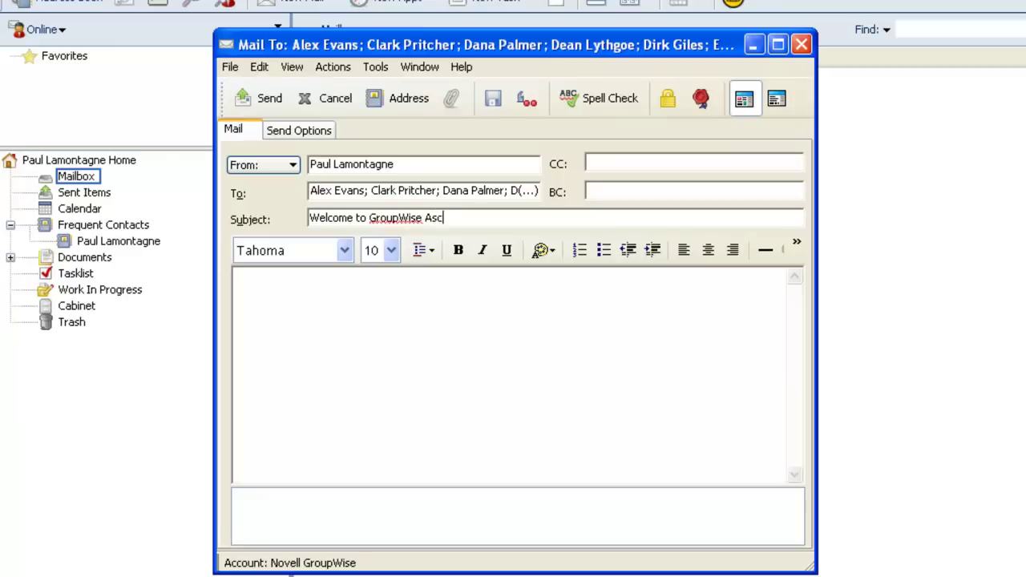
type("ot")
left_click(420, 308)
type("Welcome")
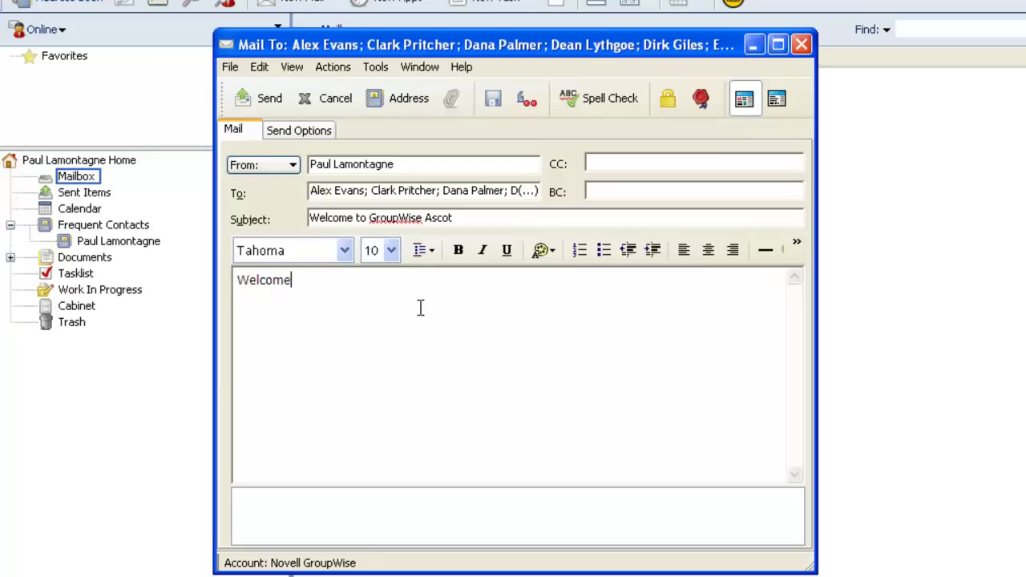
left_click(266, 99)
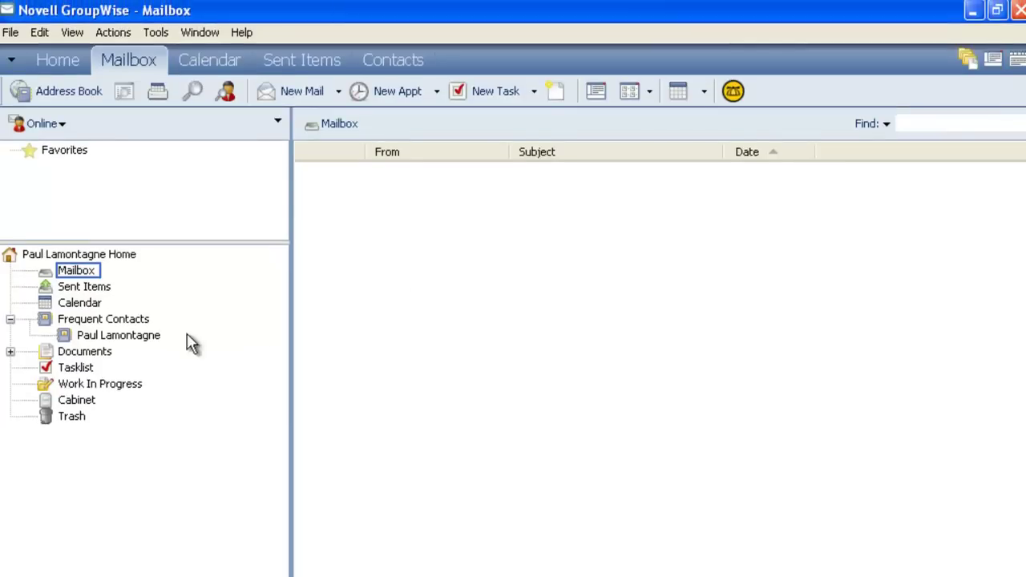
Verify the welcome message in Sent Items lists 18 recipients, then close GroupWise
left_click(80, 287)
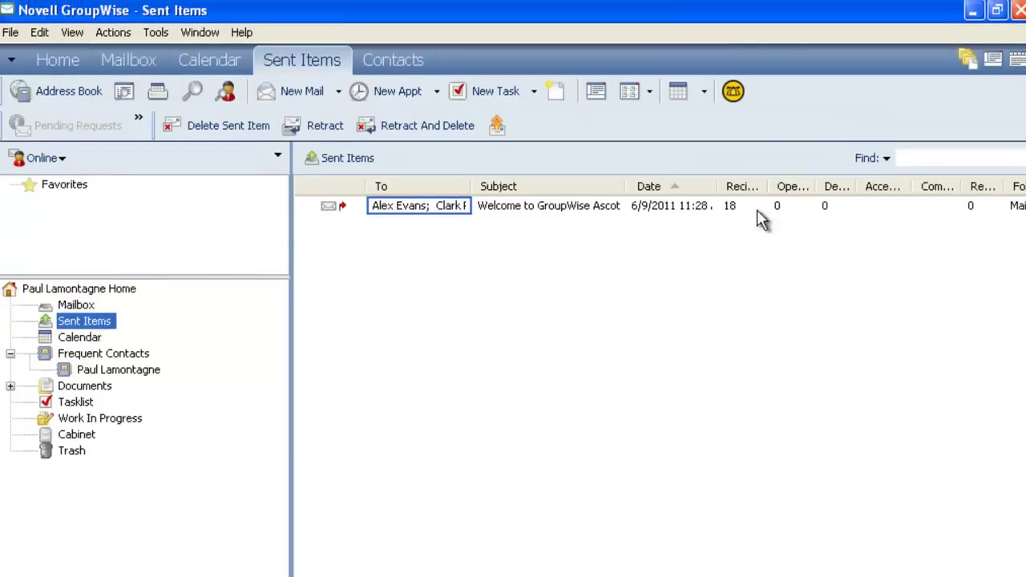
left_click(1017, 10)
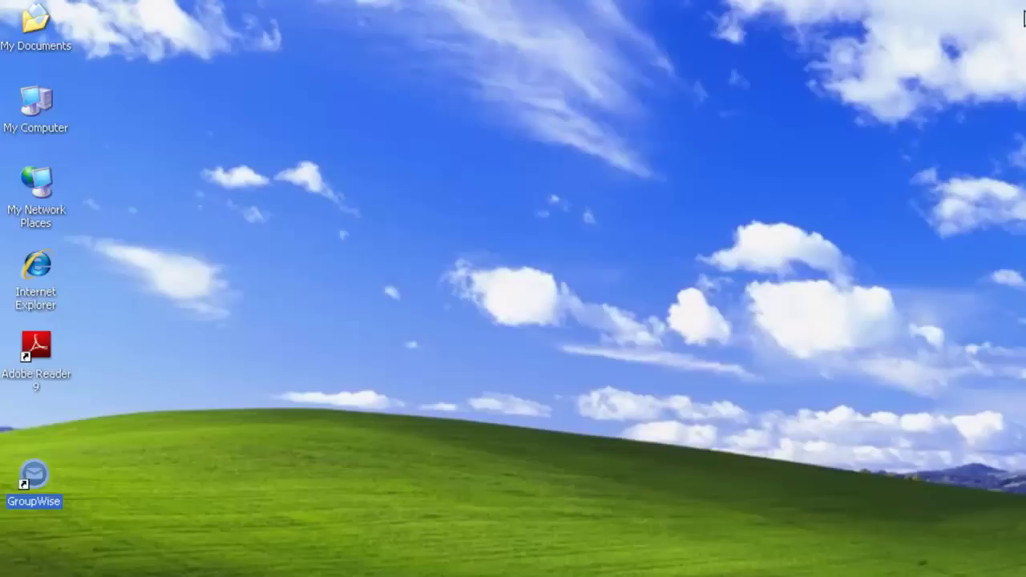